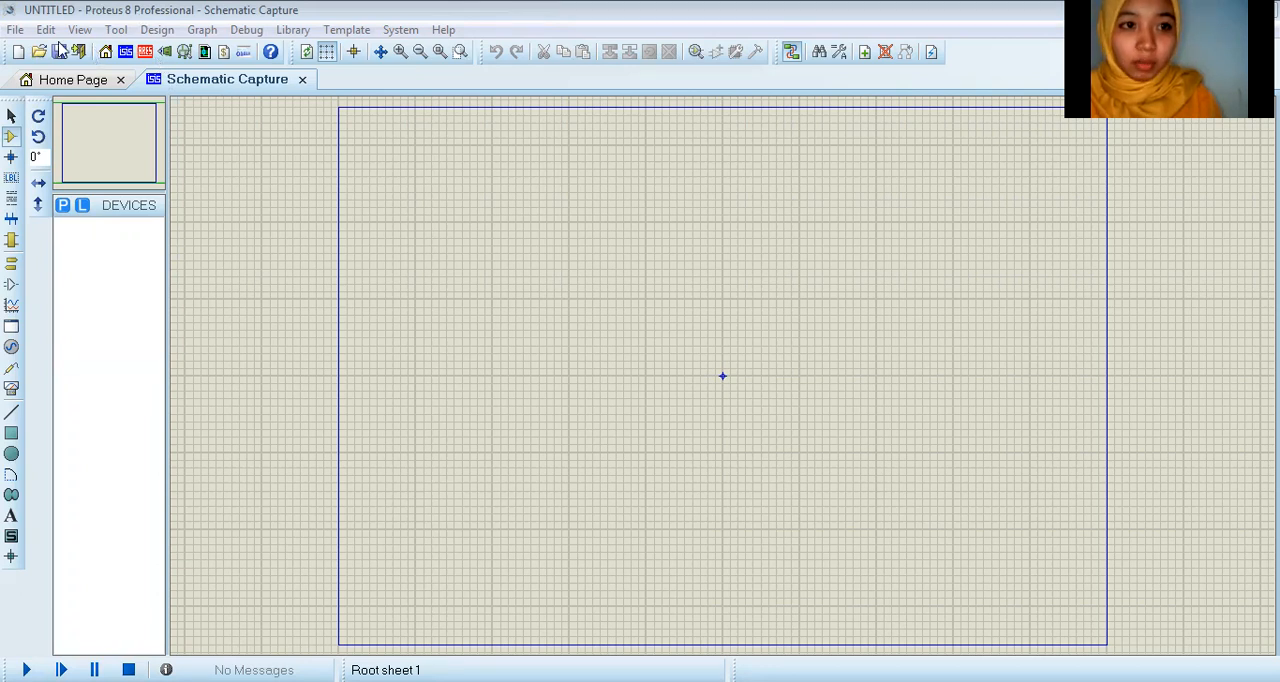
Step: Reopen Schematic Capture and add the generic resistor RES from the DEVICE library to the device list
click(304, 80)
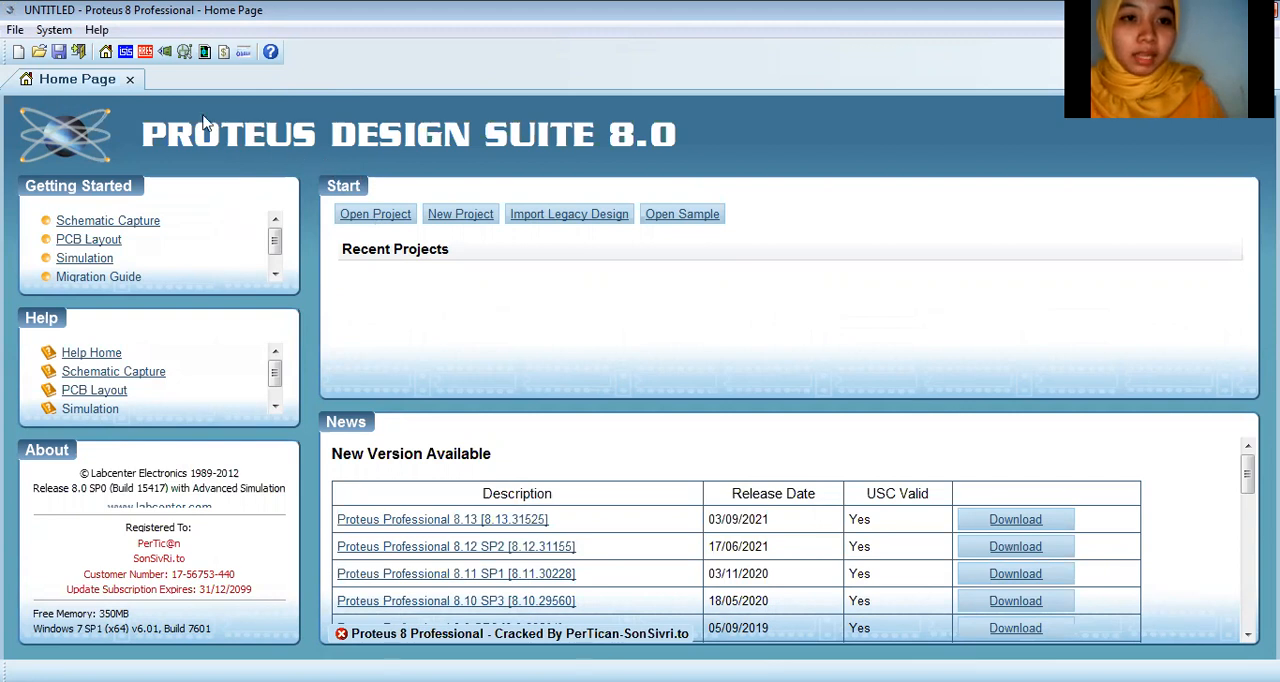
click(126, 55)
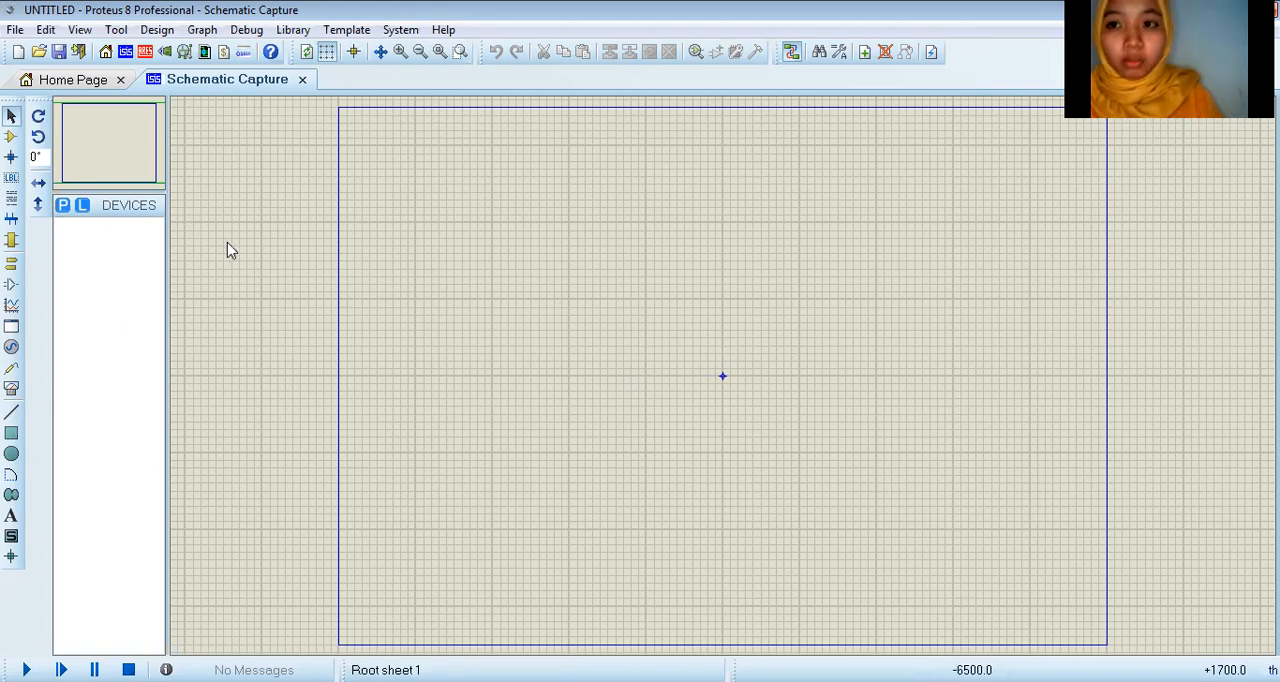
click(63, 208)
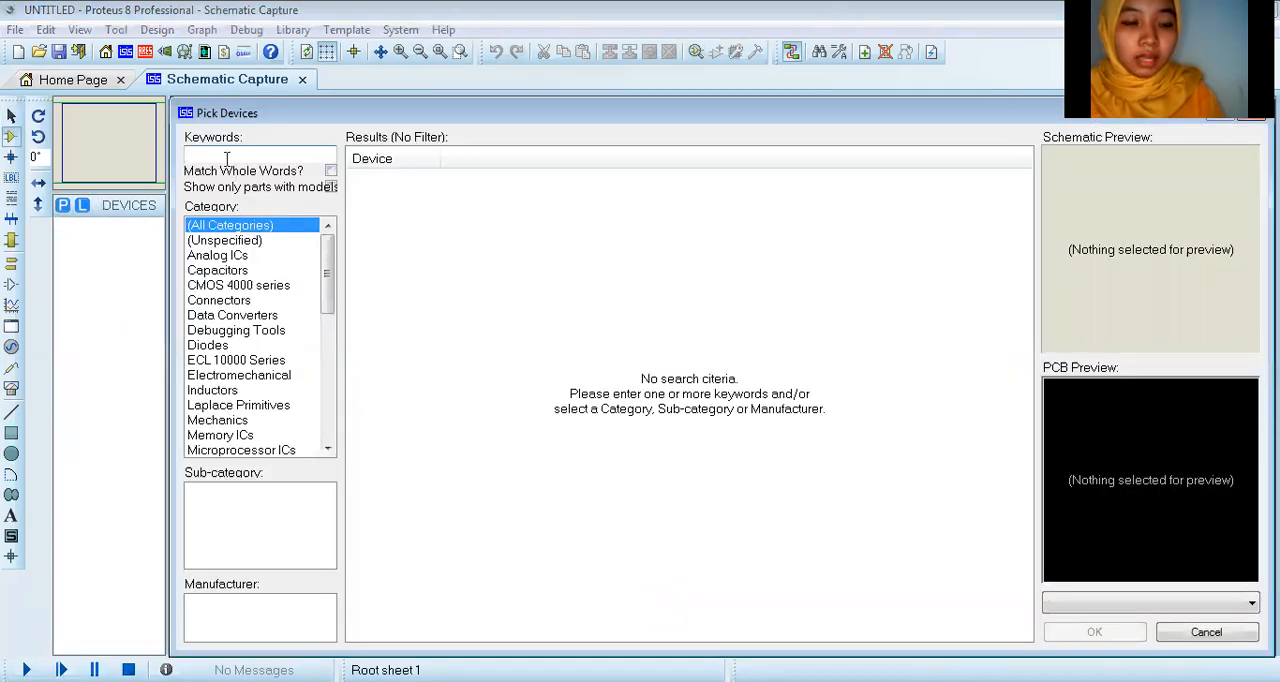
text(res)
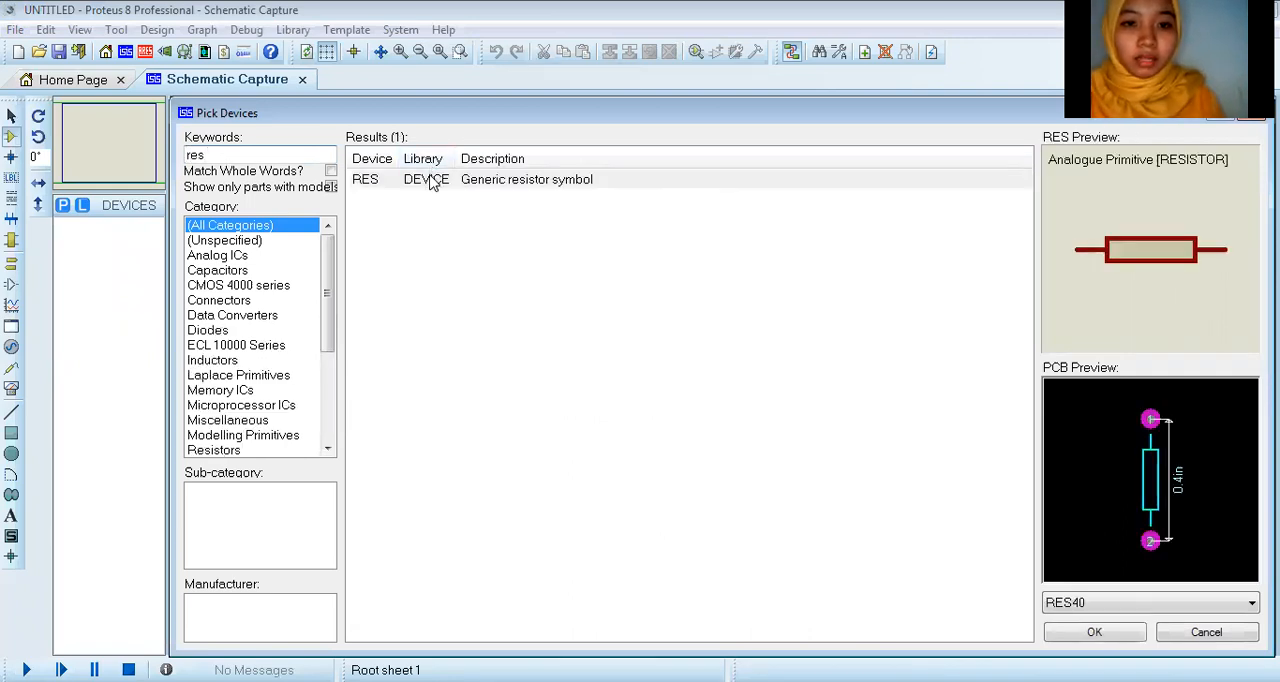
click(432, 180)
double_click(432, 180)
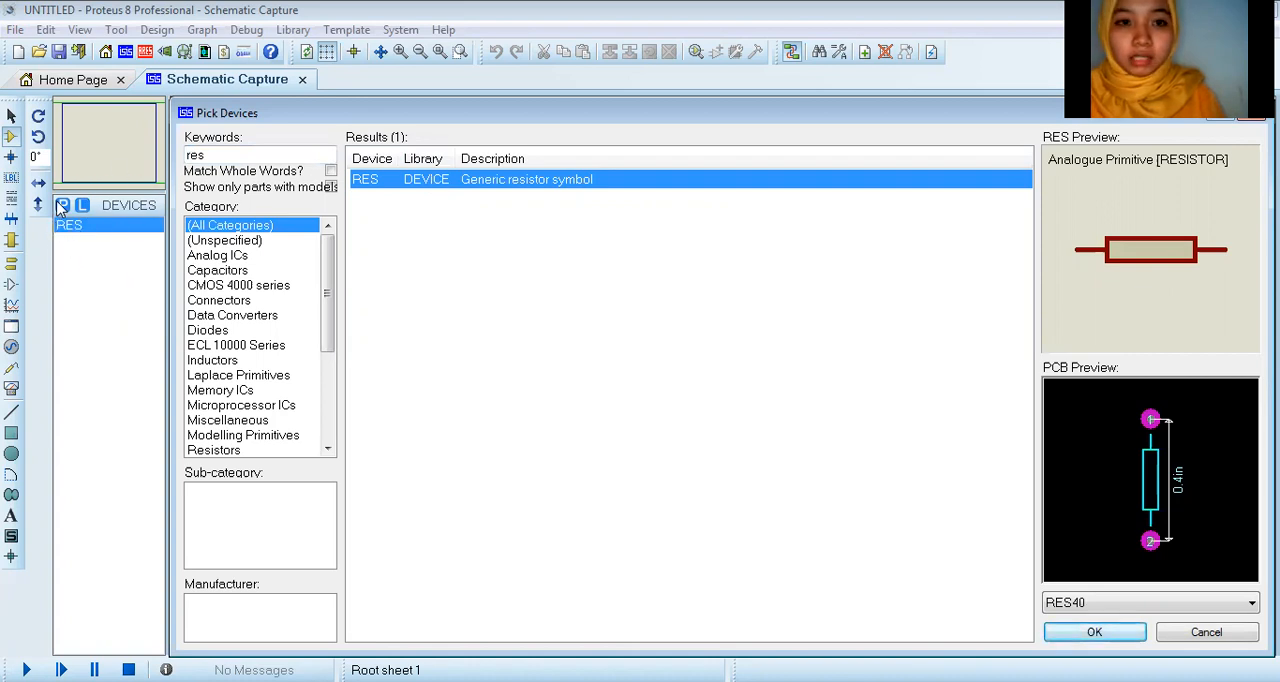
Step: Add the LM741 operational amplifier to the device list and close the device picker
click(249, 155)
key(BackSpace)
key(BackSpace)
key(BackSpace)
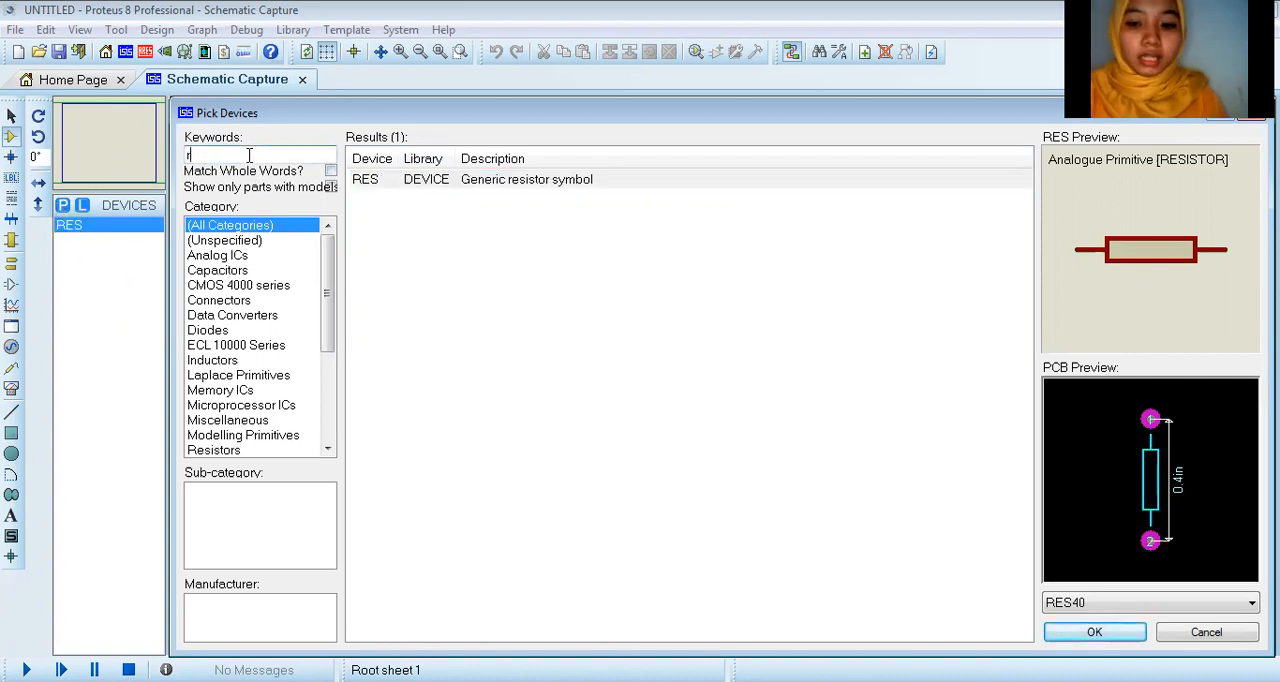
text(lm741)
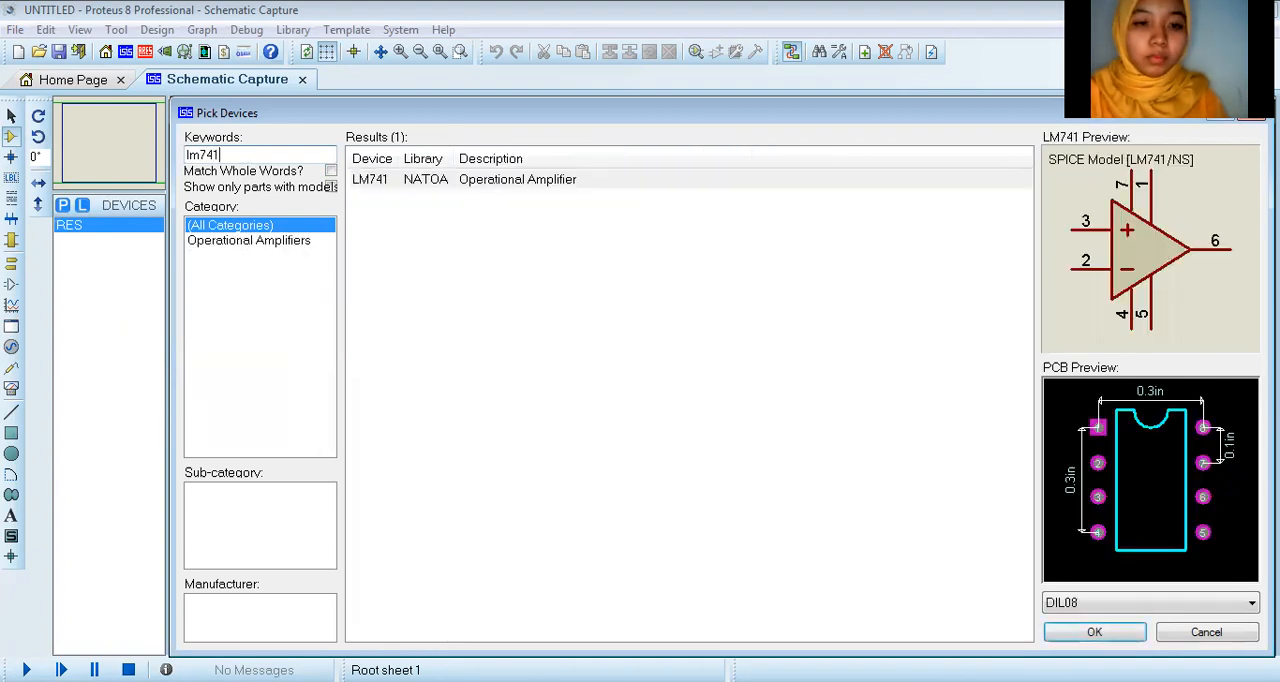
double_click(397, 178)
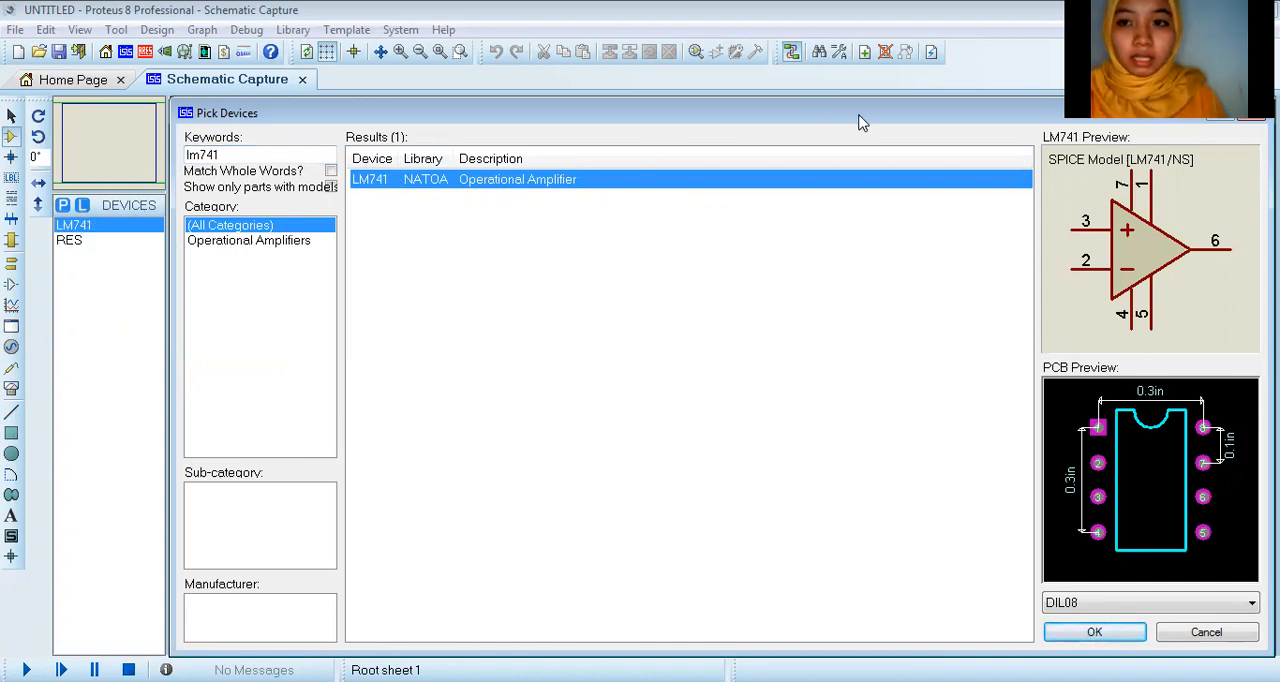
drag(862, 123, 936, 196)
click(938, 198)
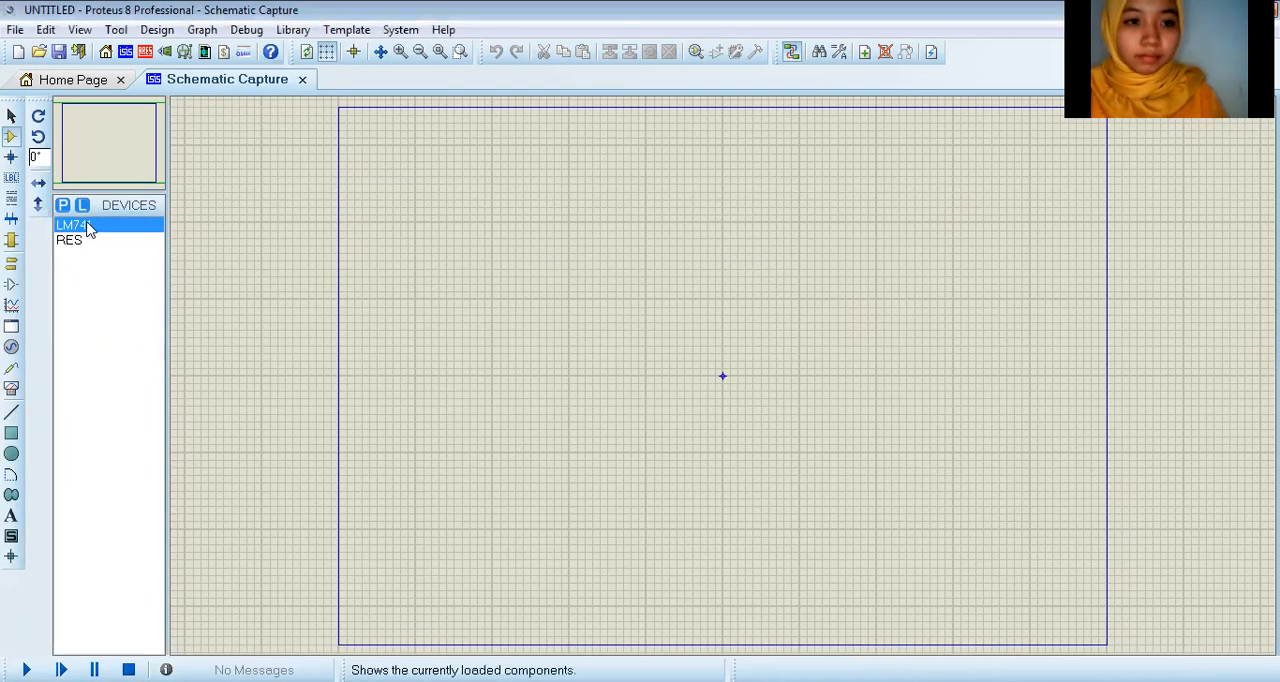
Step: Place one LM741 op-amp on the sheet, just above and to the right of the origin
click(92, 227)
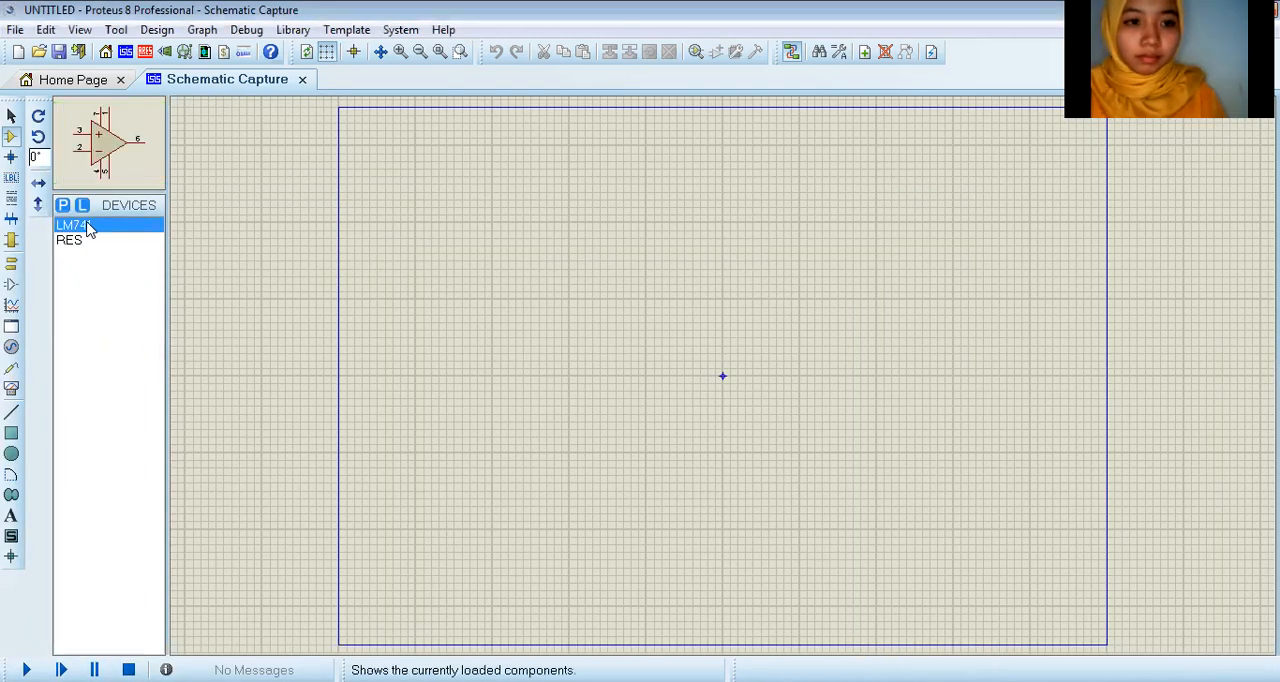
click(738, 288)
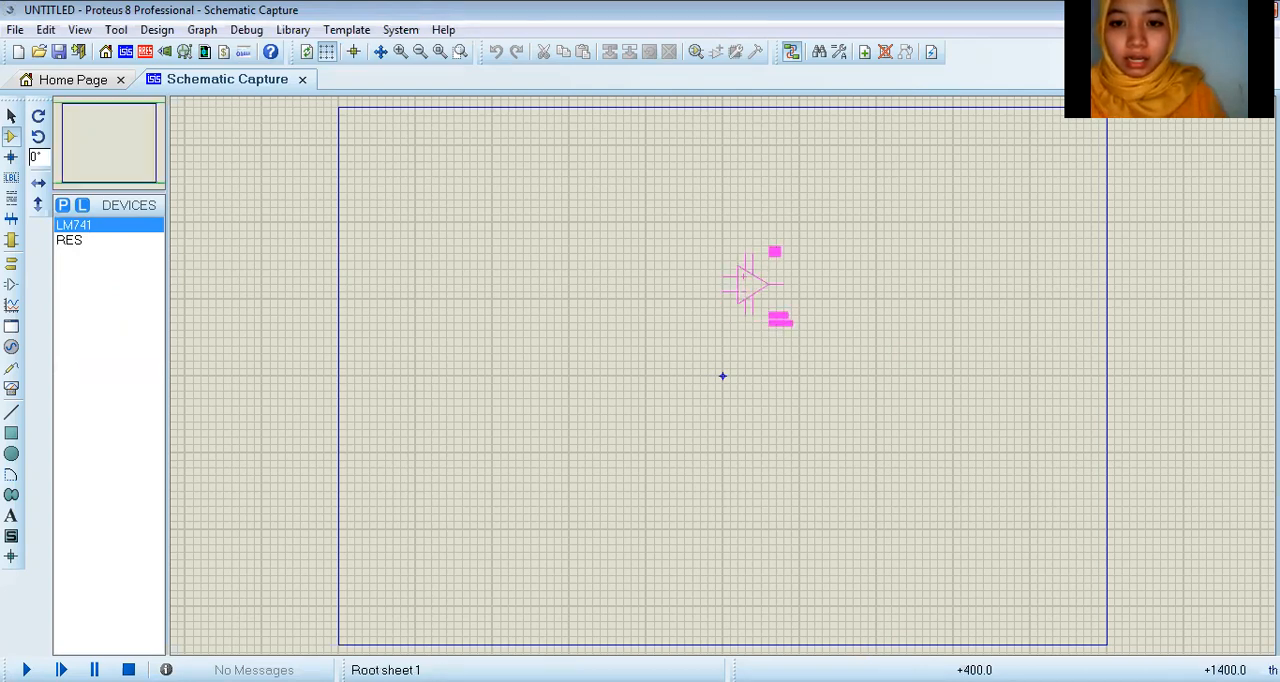
click(748, 268)
Step: Place two RES resistors, one to the left of the op-amp at its pin 2 level and one below the op-amp
click(112, 241)
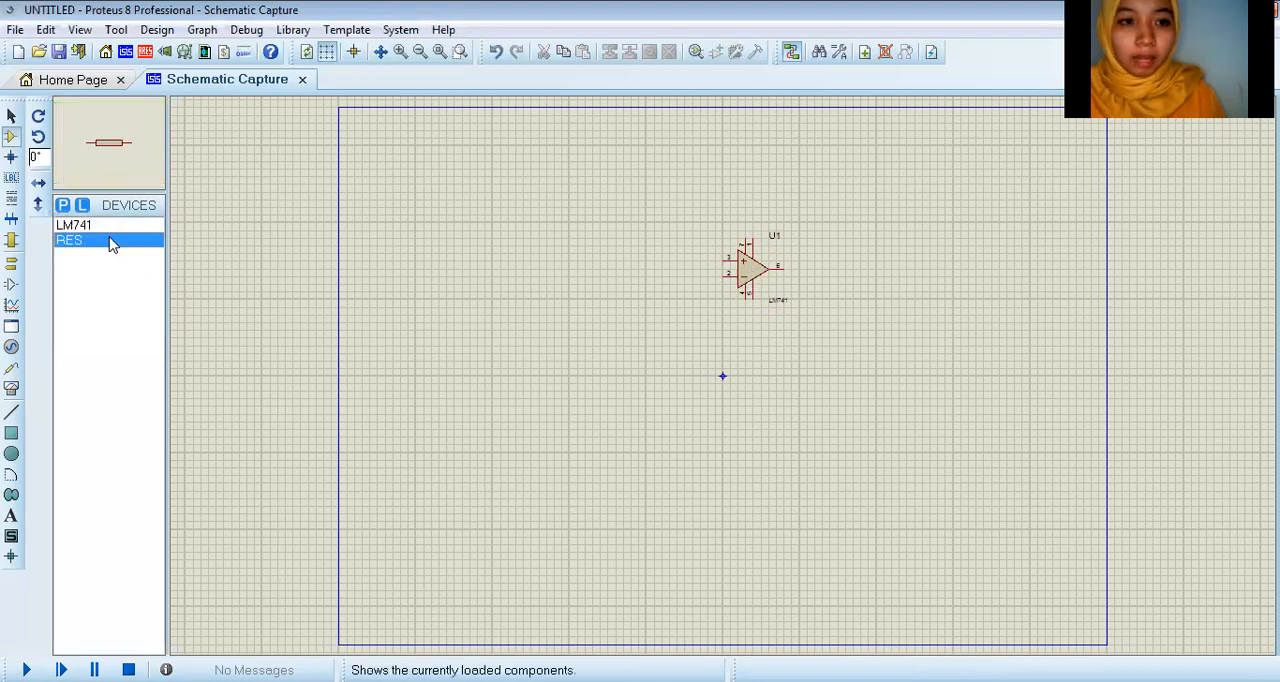
click(673, 262)
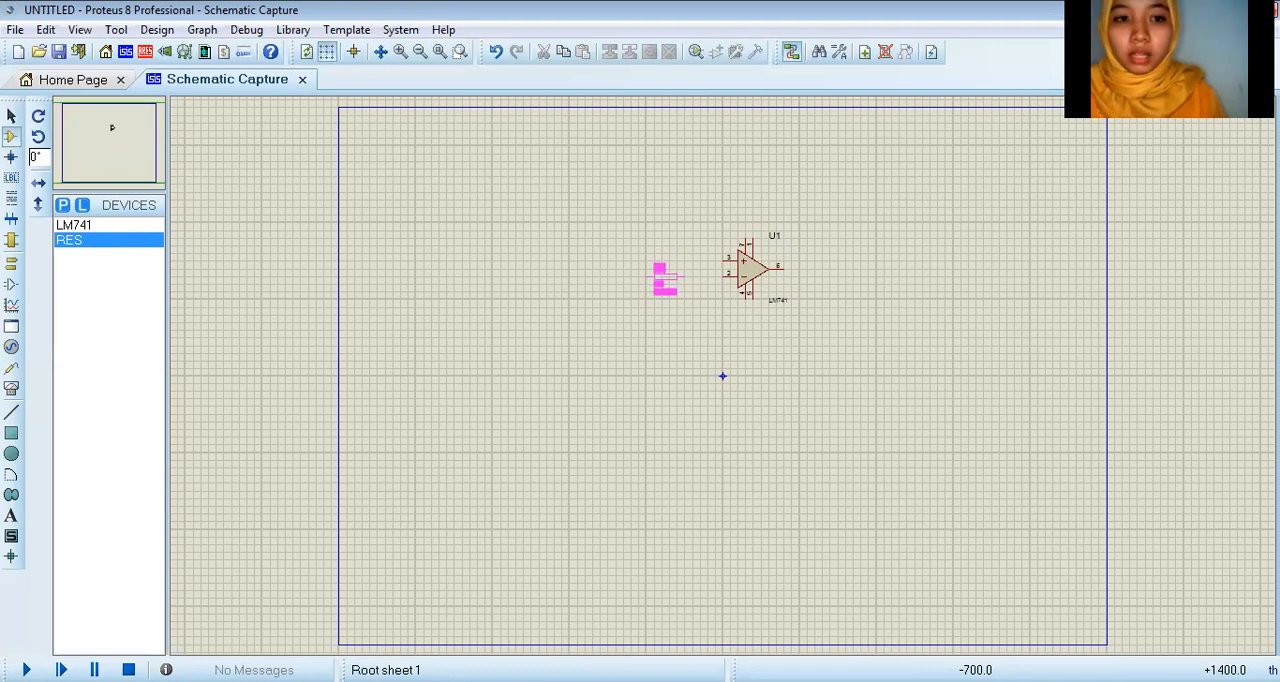
click(657, 279)
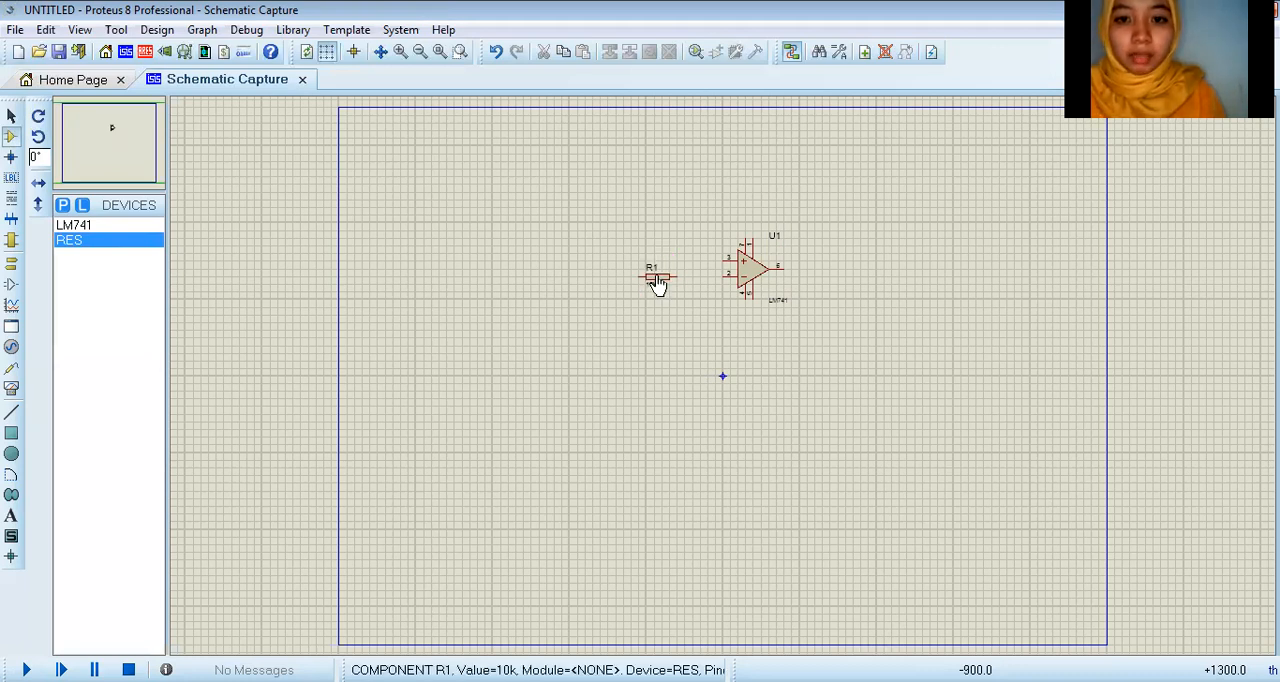
click(100, 242)
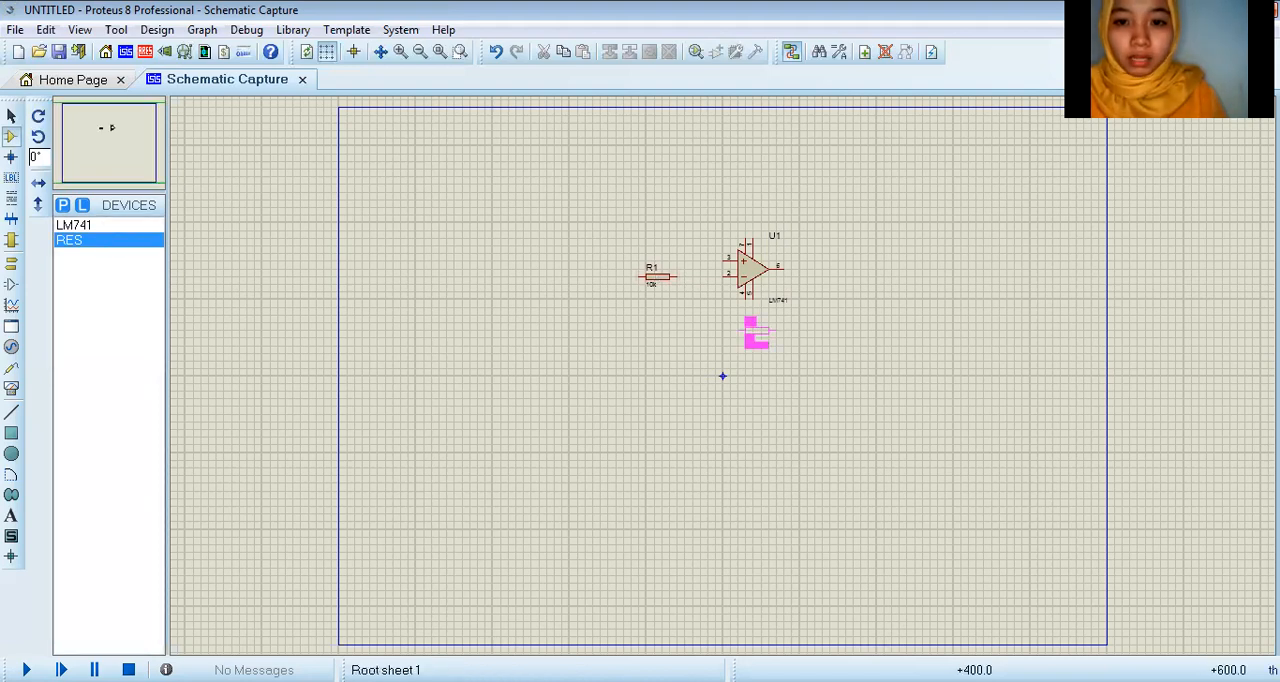
click(757, 338)
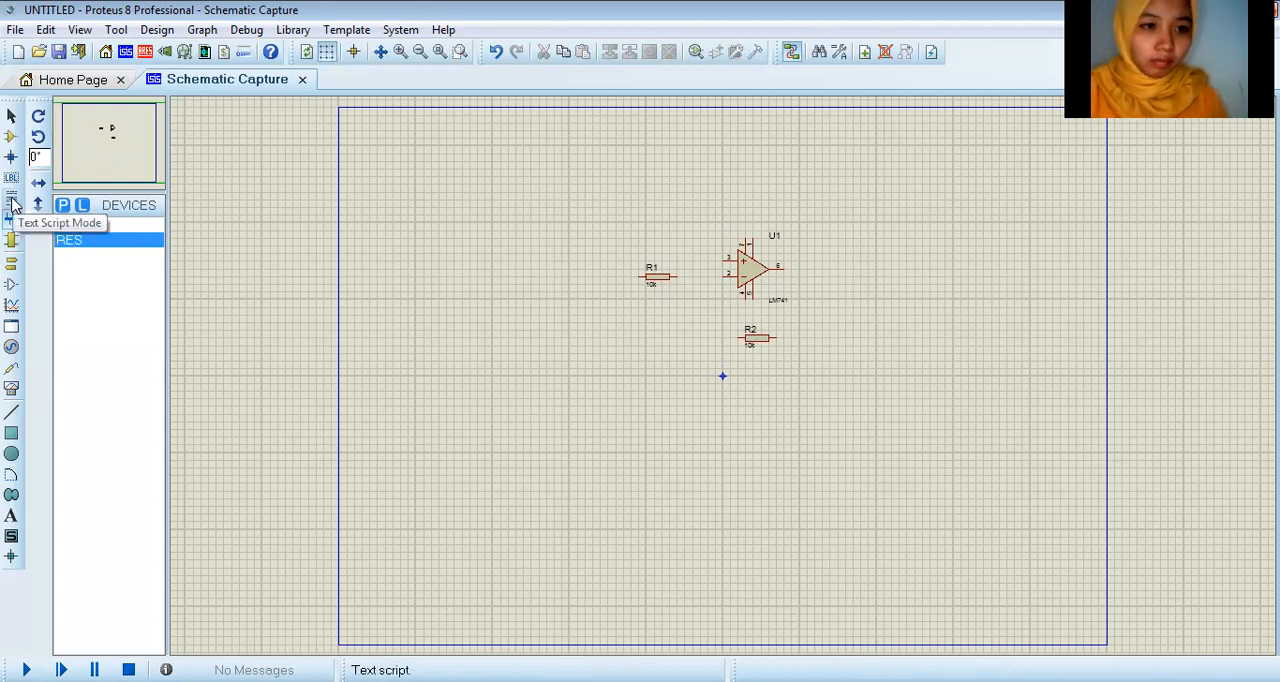
Step: Place two DC generators to the left of resistor R1, one above its level and one below it
click(12, 266)
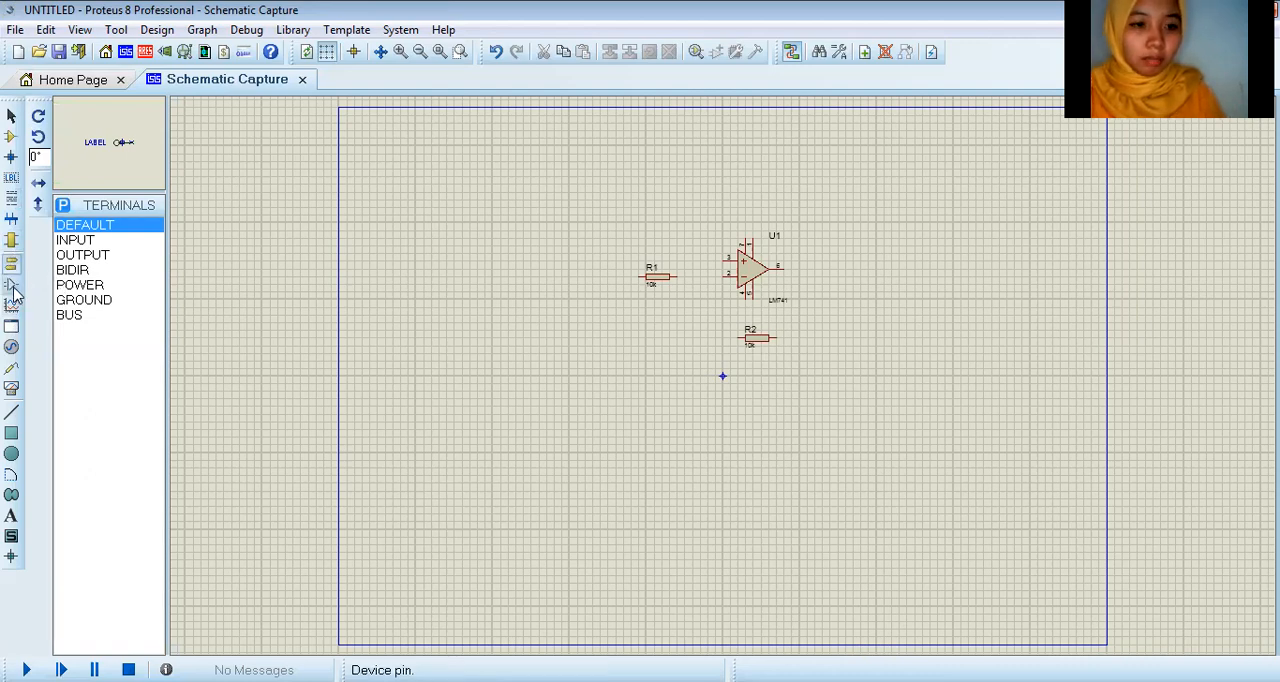
click(12, 292)
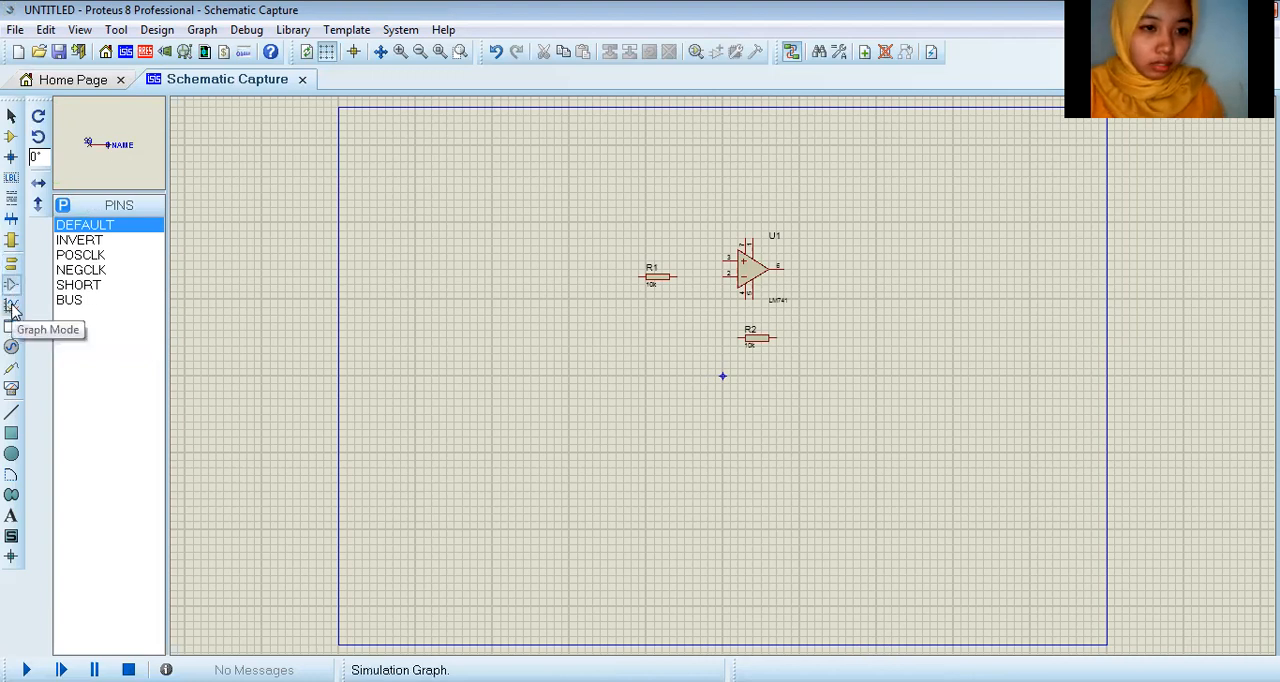
click(11, 305)
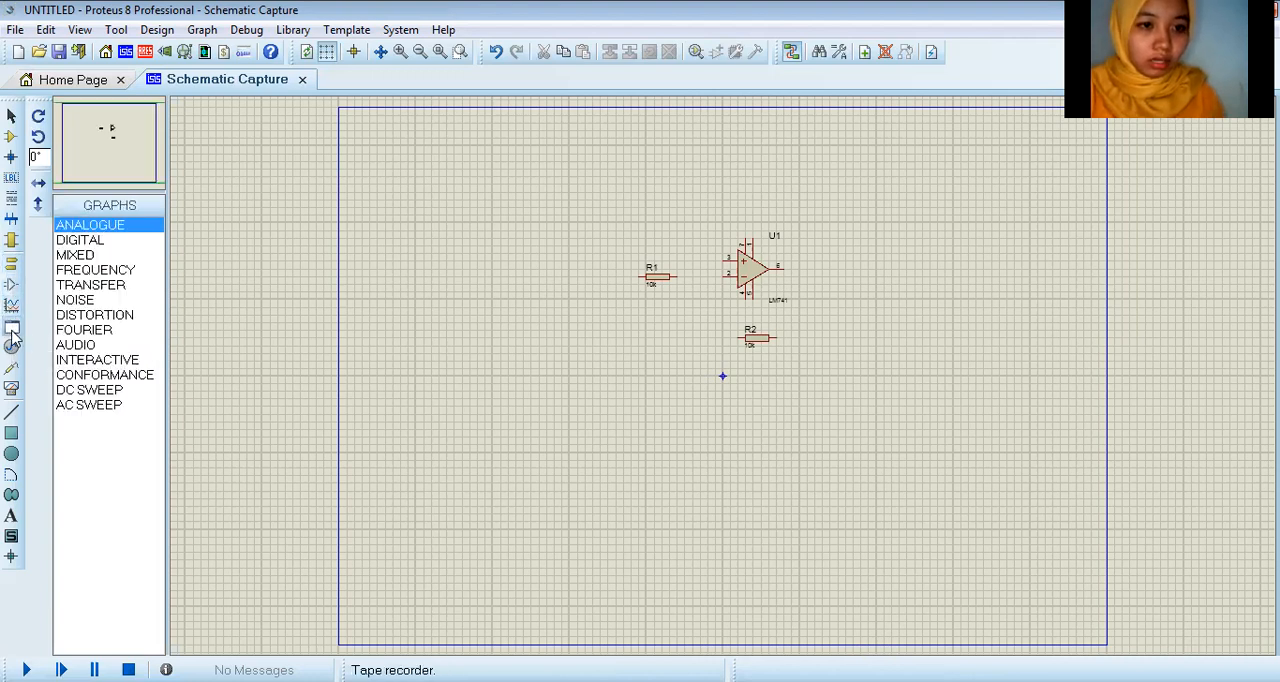
click(12, 347)
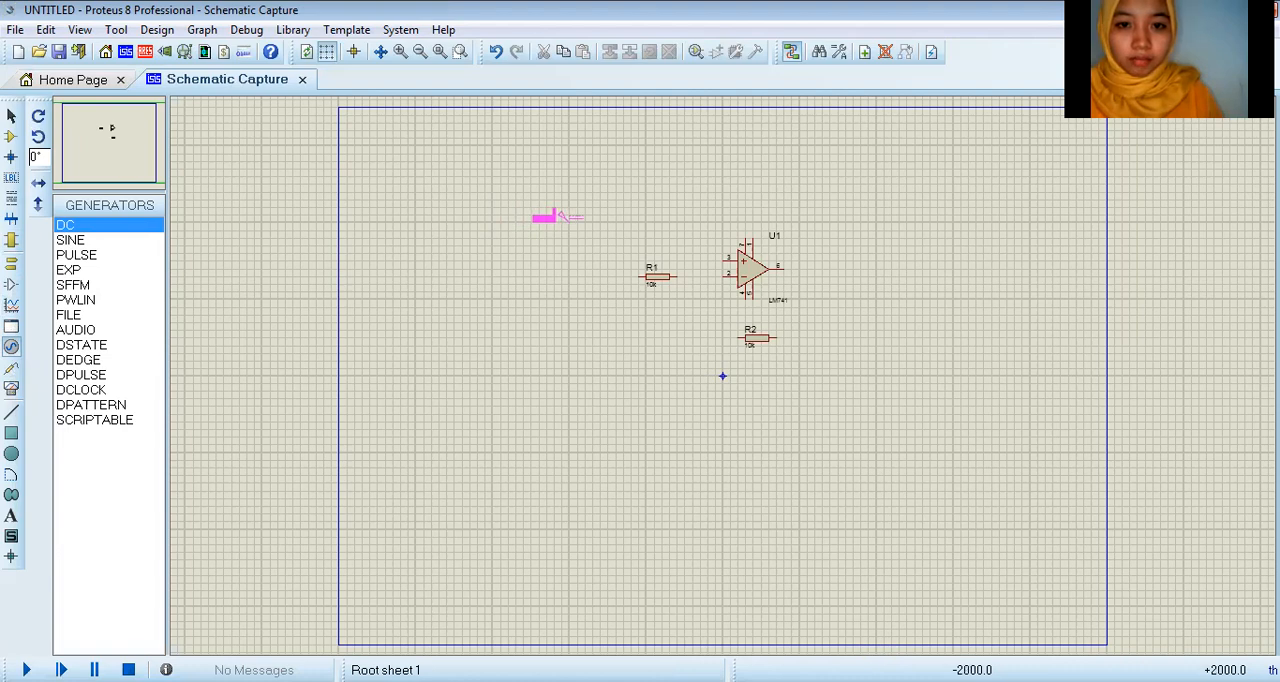
click(565, 215)
click(556, 362)
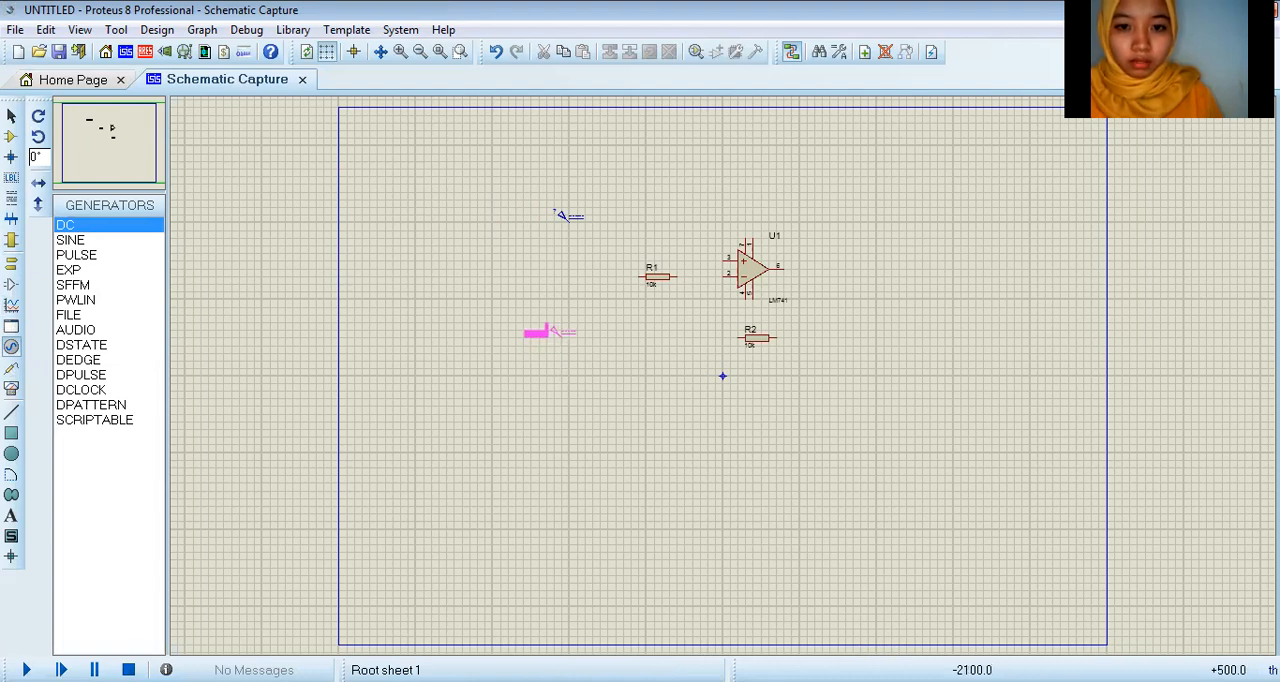
click(567, 332)
Step: Place a SINE generator between the two DC generators
click(99, 245)
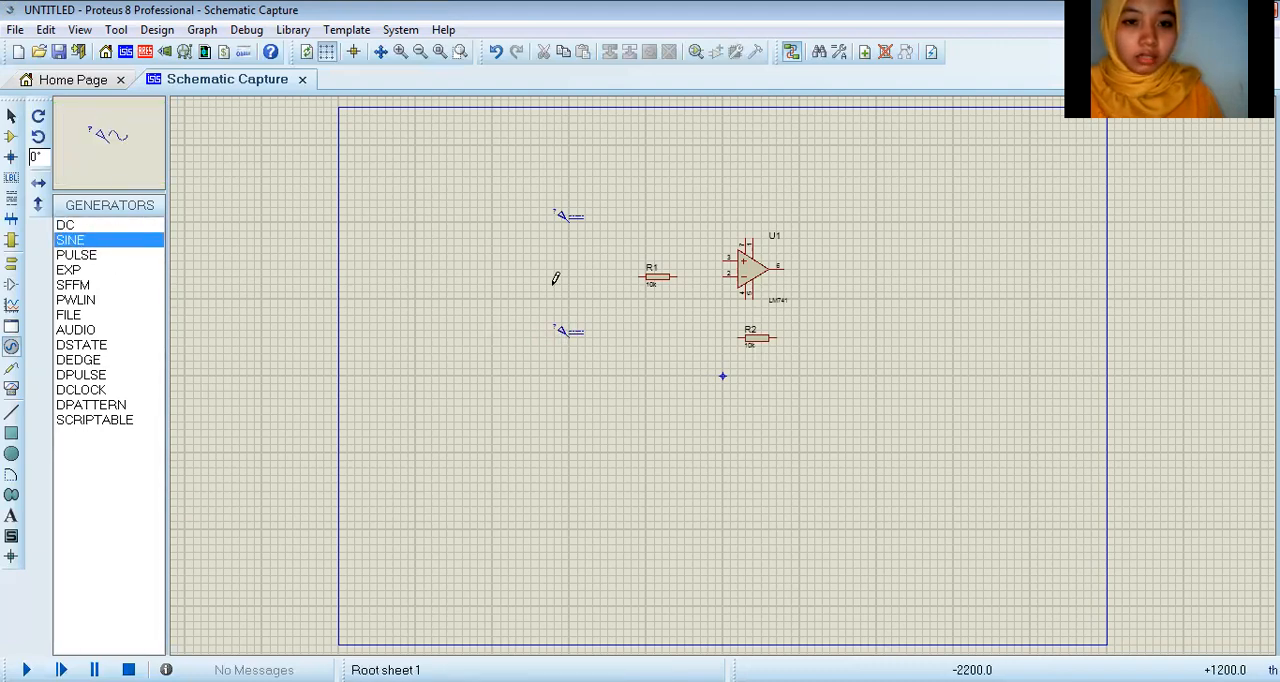
click(567, 274)
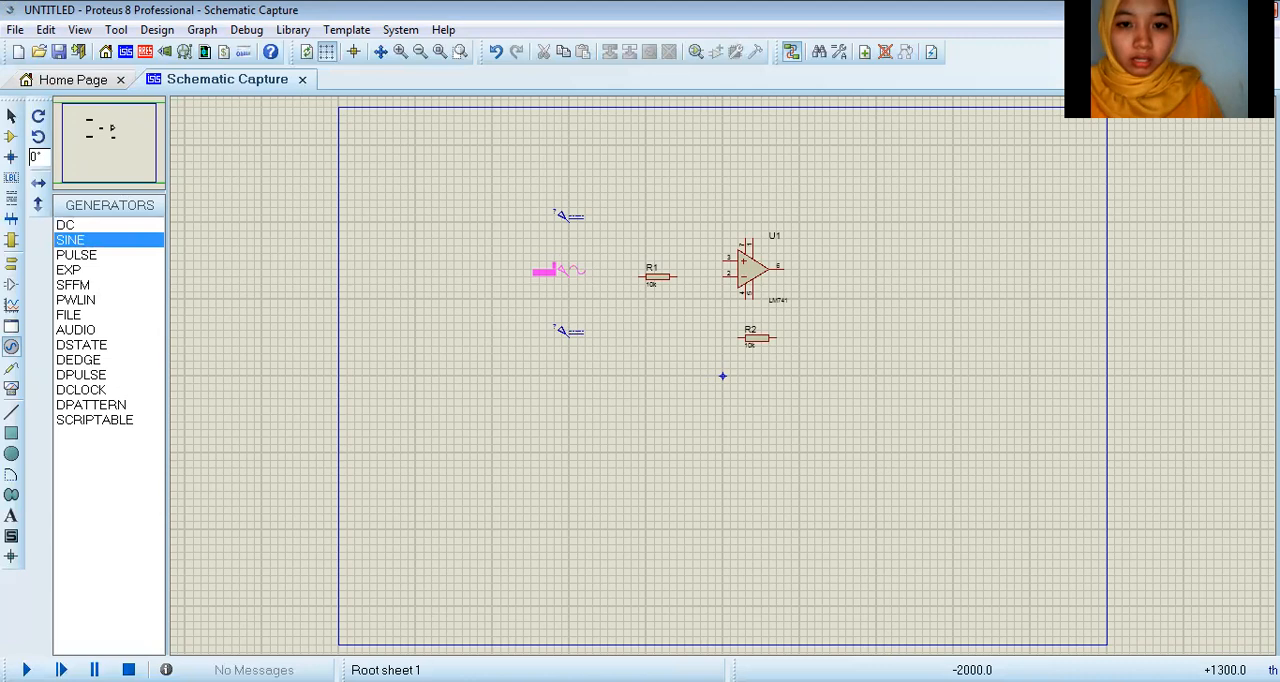
click(567, 270)
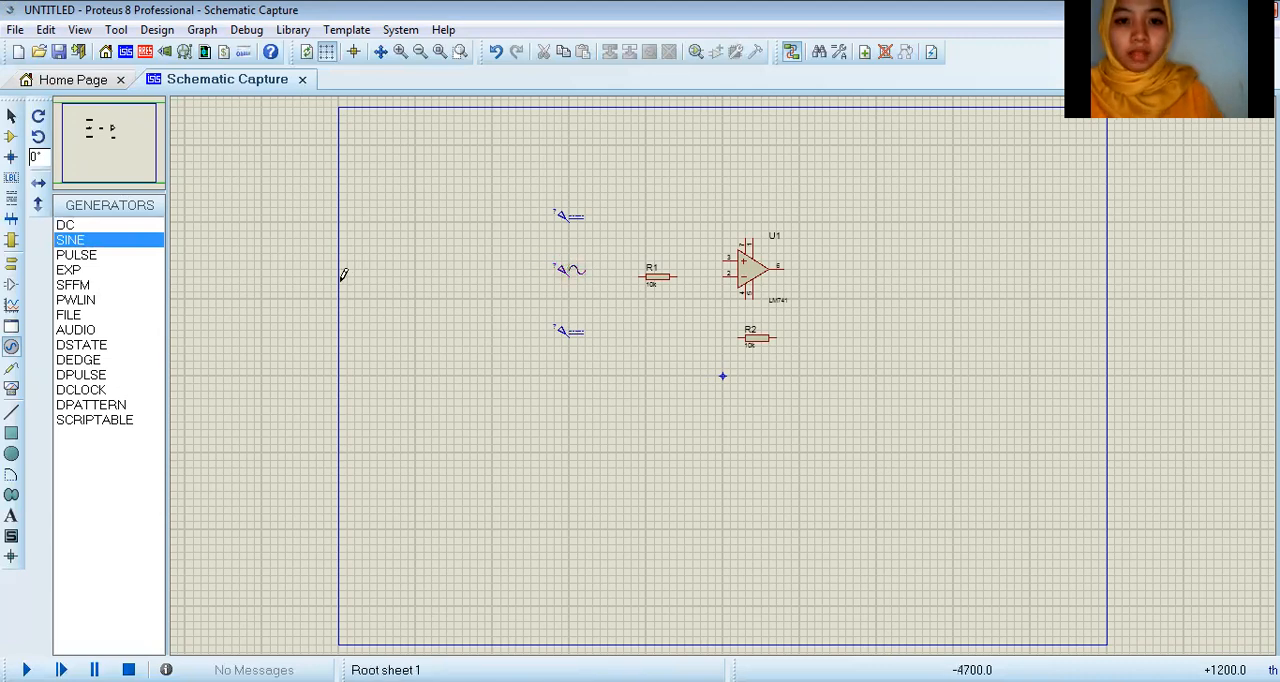
Step: Place a GROUND terminal to the left of the sine generator
click(11, 239)
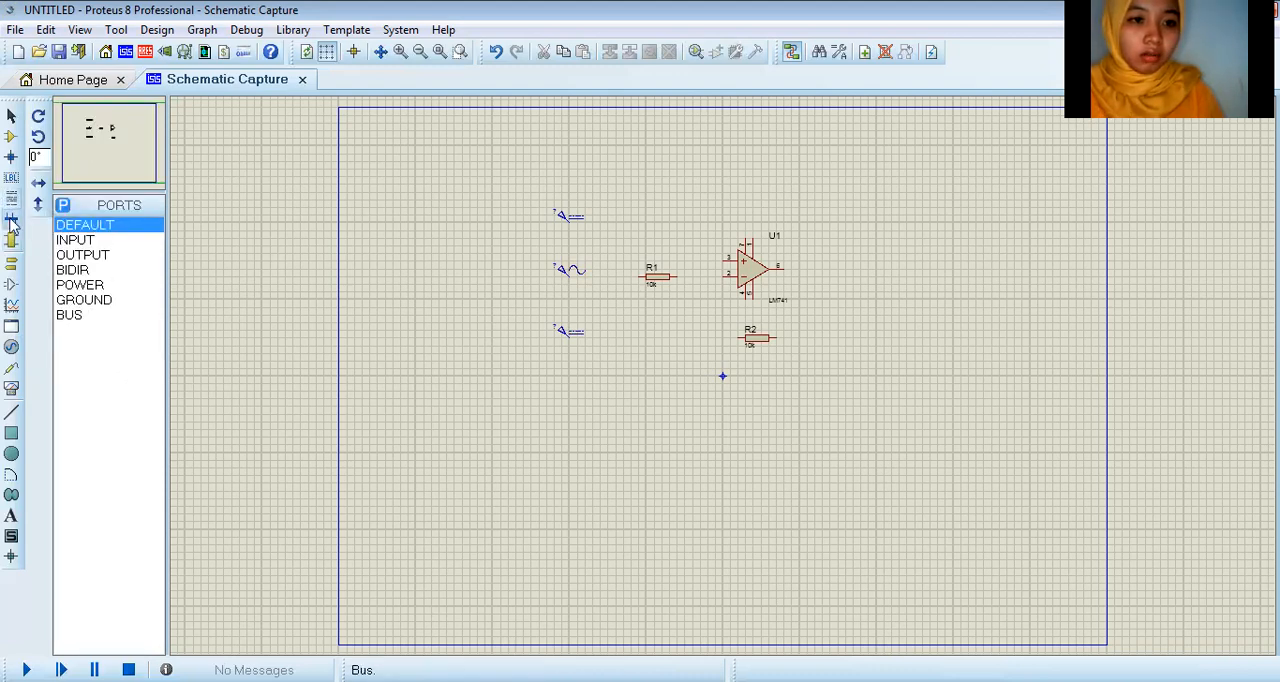
click(12, 242)
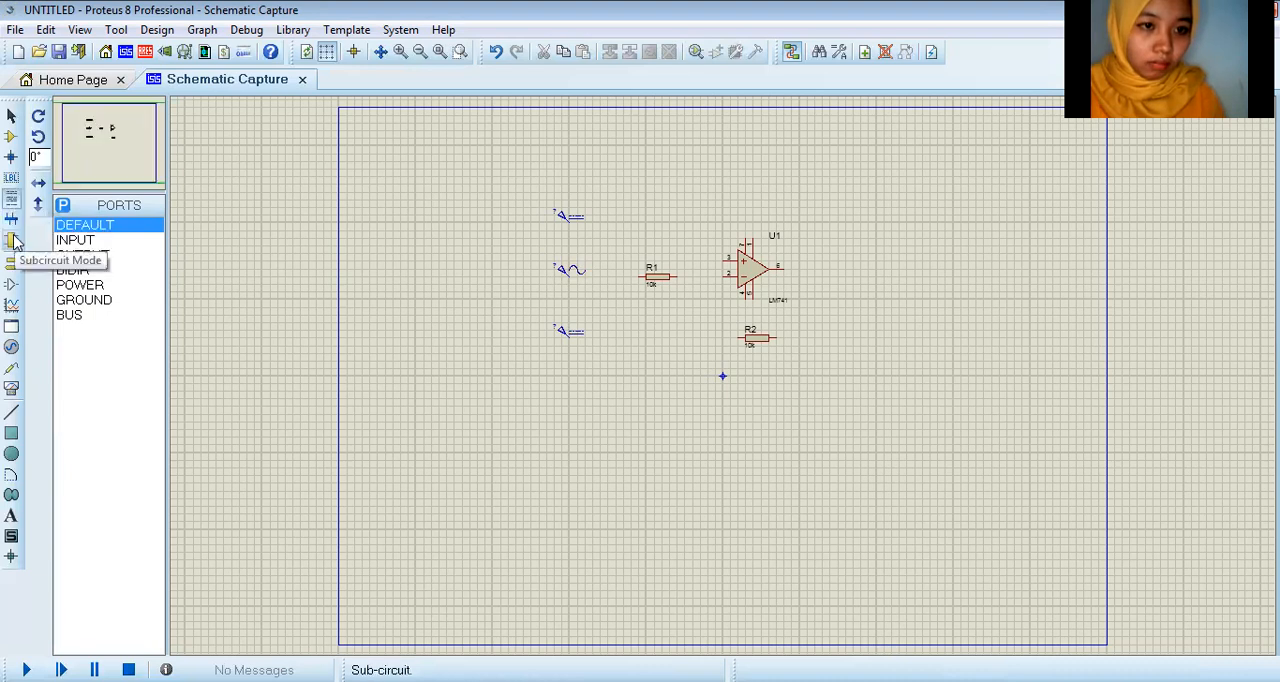
click(12, 262)
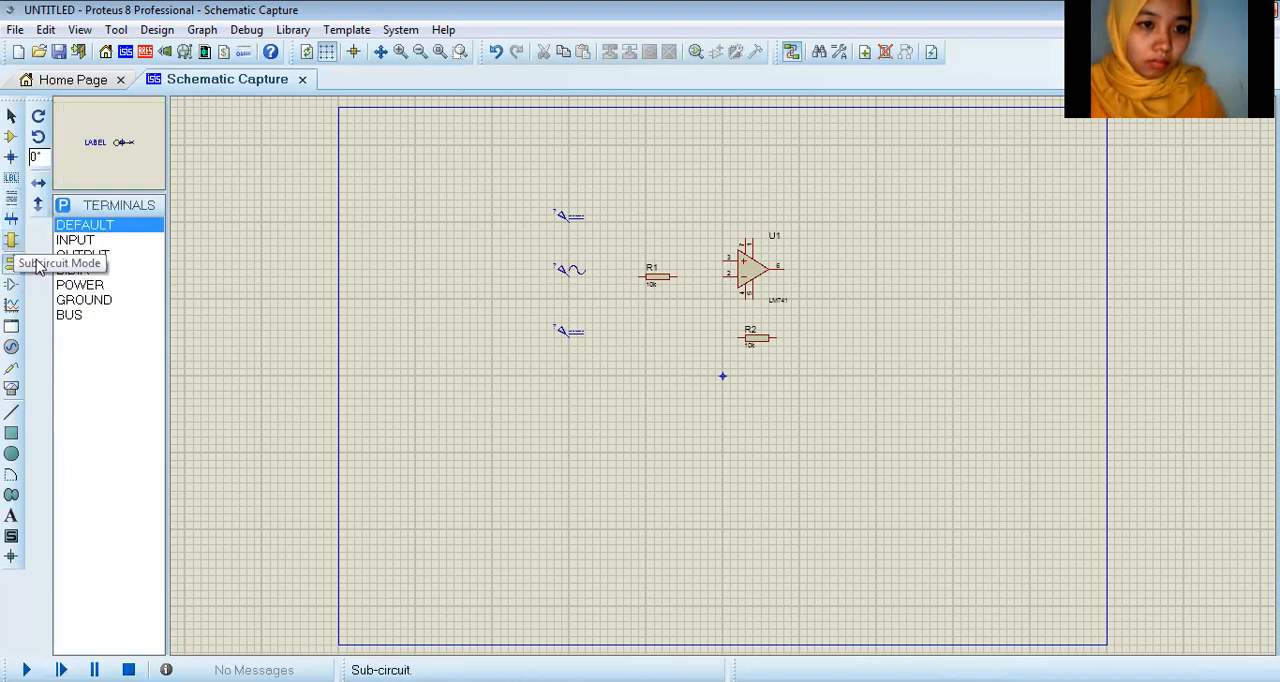
click(84, 300)
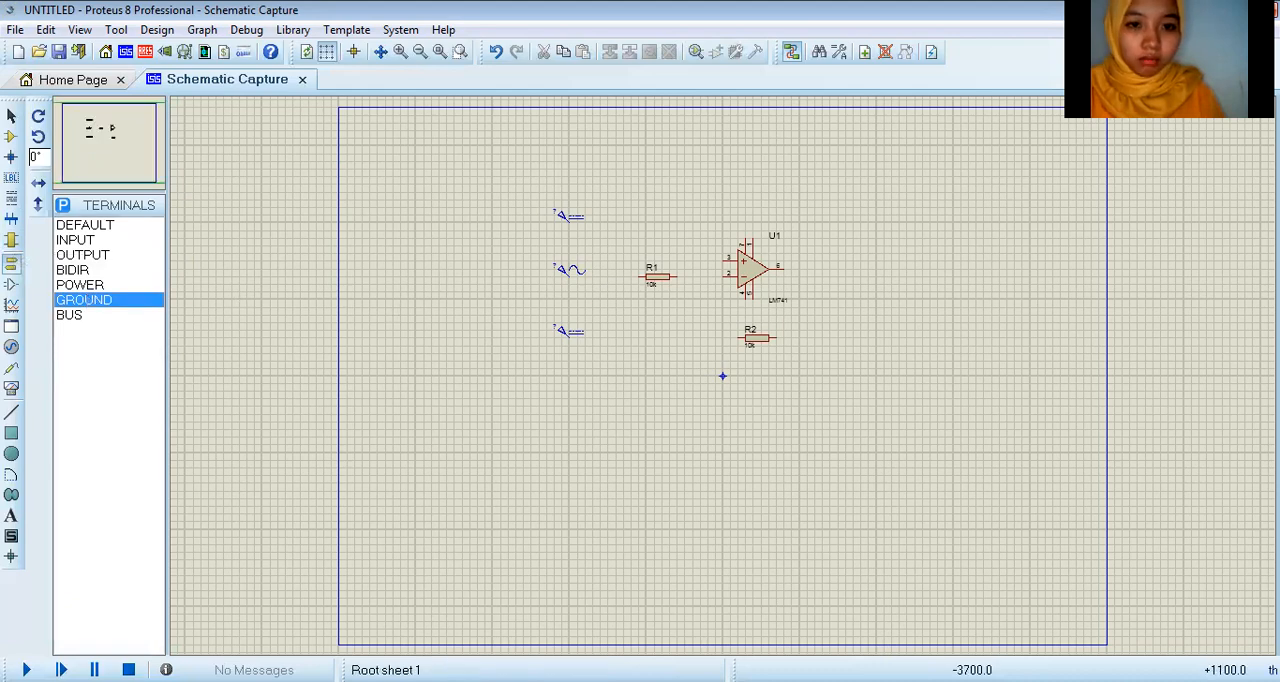
click(454, 277)
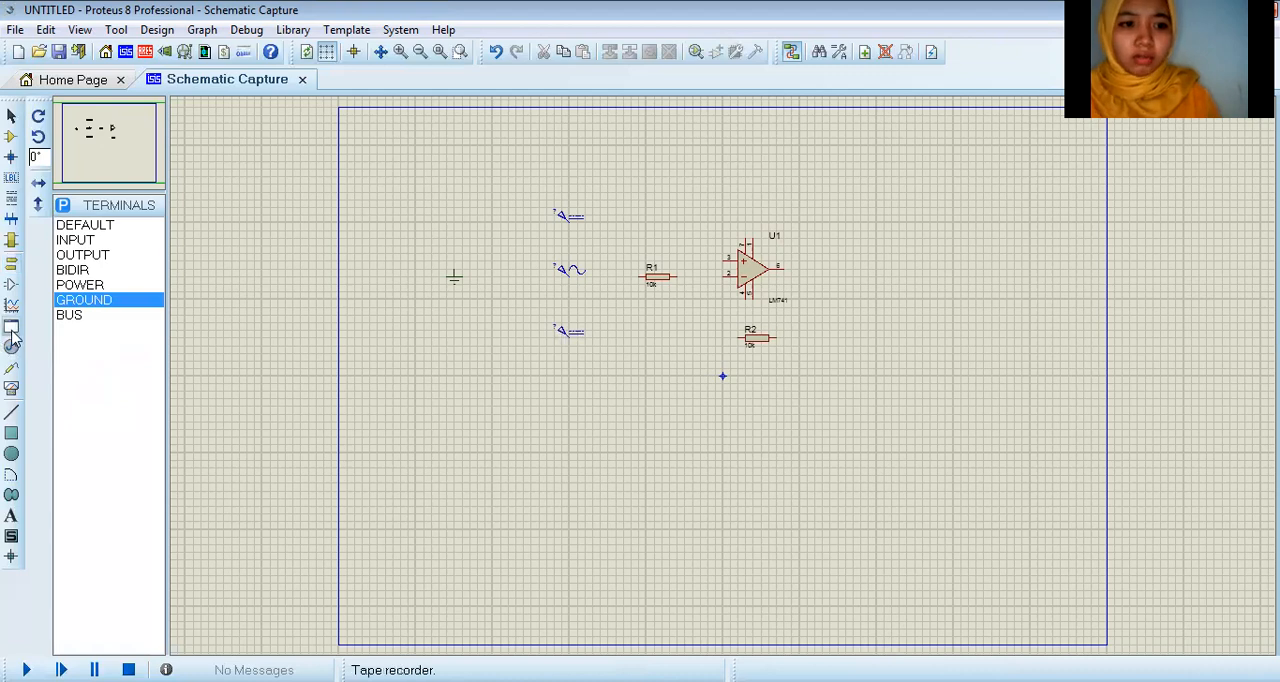
Step: Place an OSCILLOSCOPE instrument to the right of the op-amp, slightly higher than it
click(11, 388)
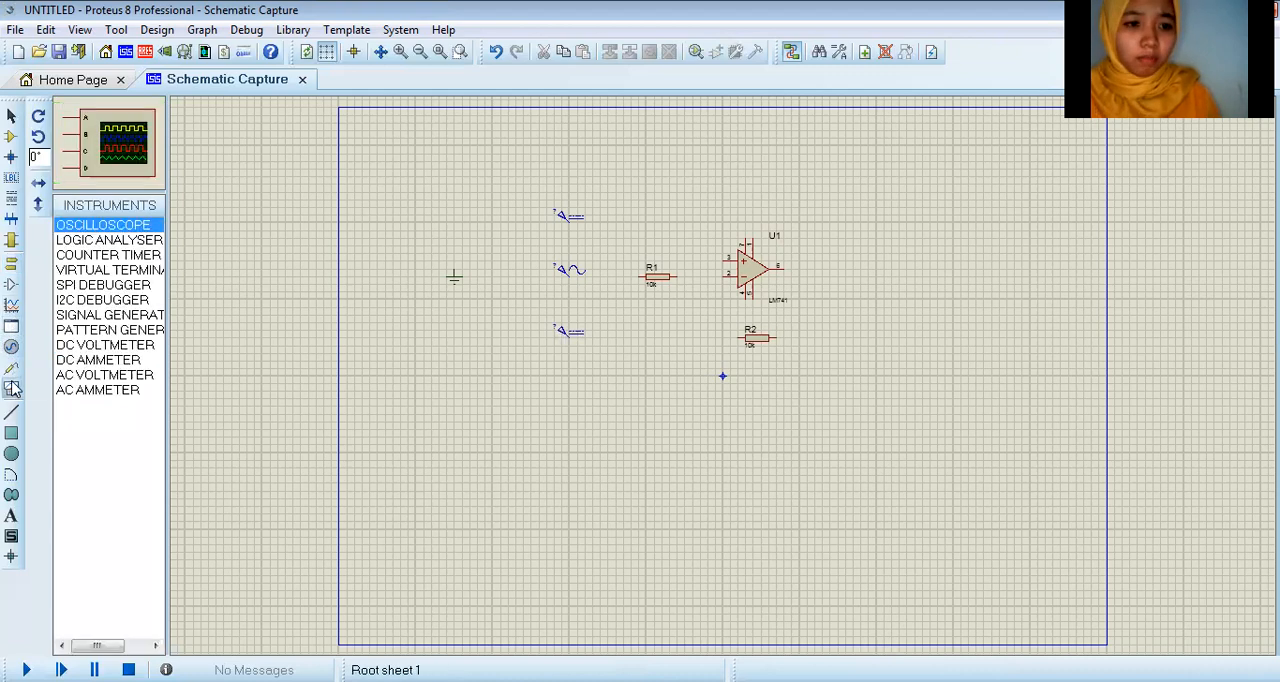
click(142, 225)
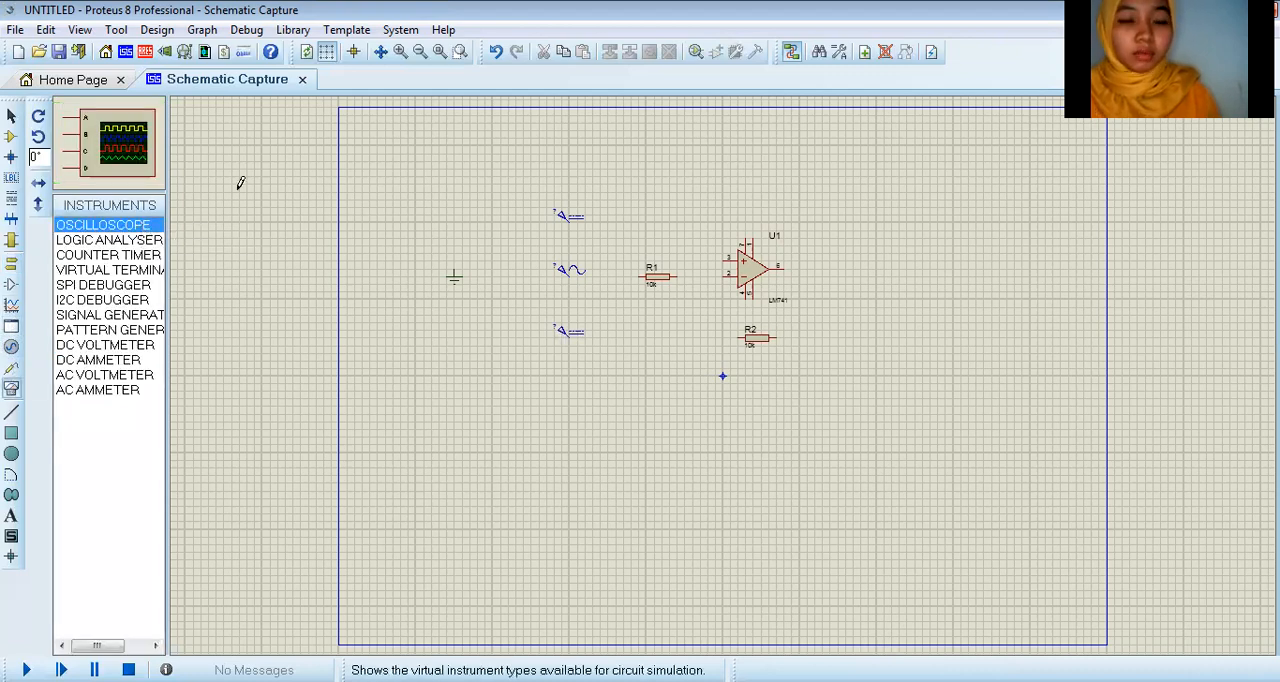
click(951, 192)
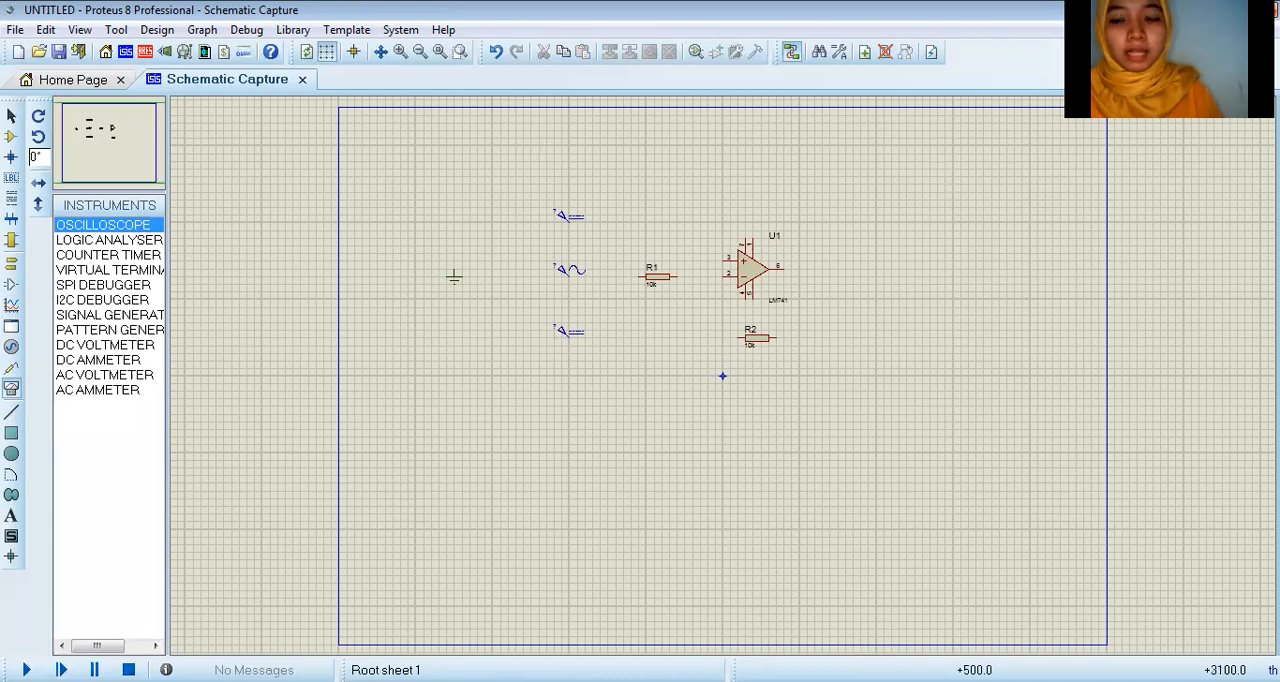
click(957, 222)
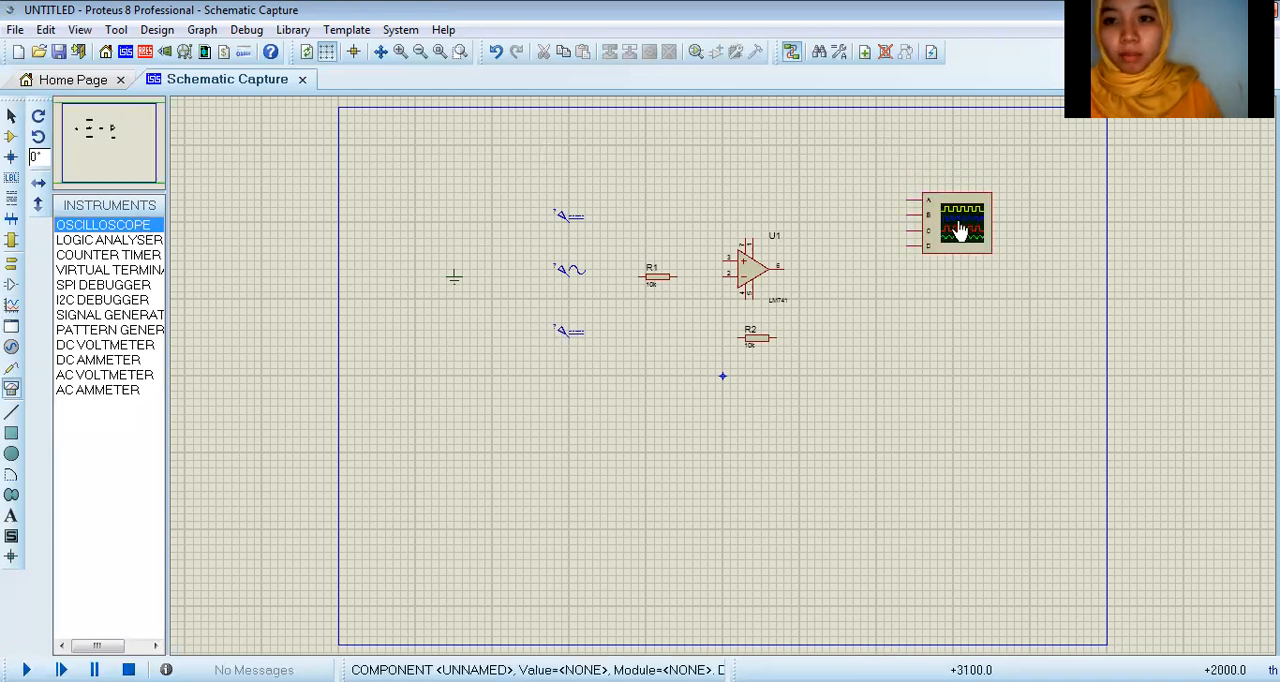
Step: Wire the upper DC generator to pin 7 of the LM741 op-amp
click(750, 265)
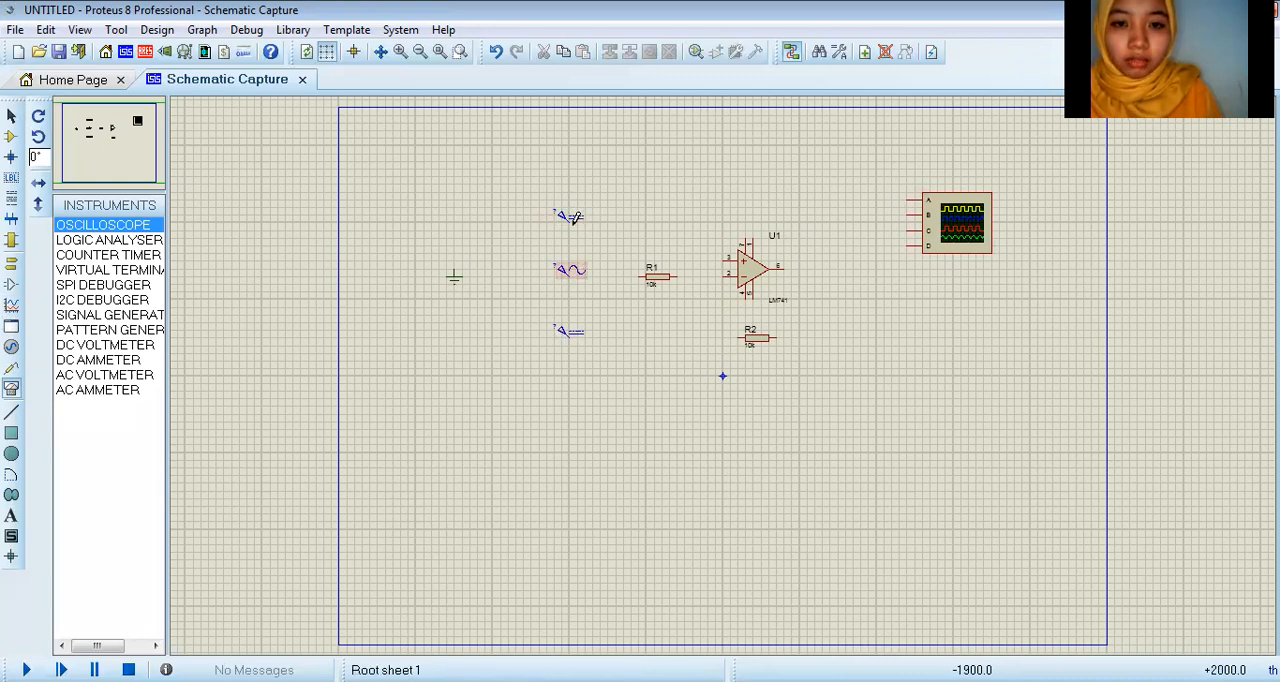
click(572, 217)
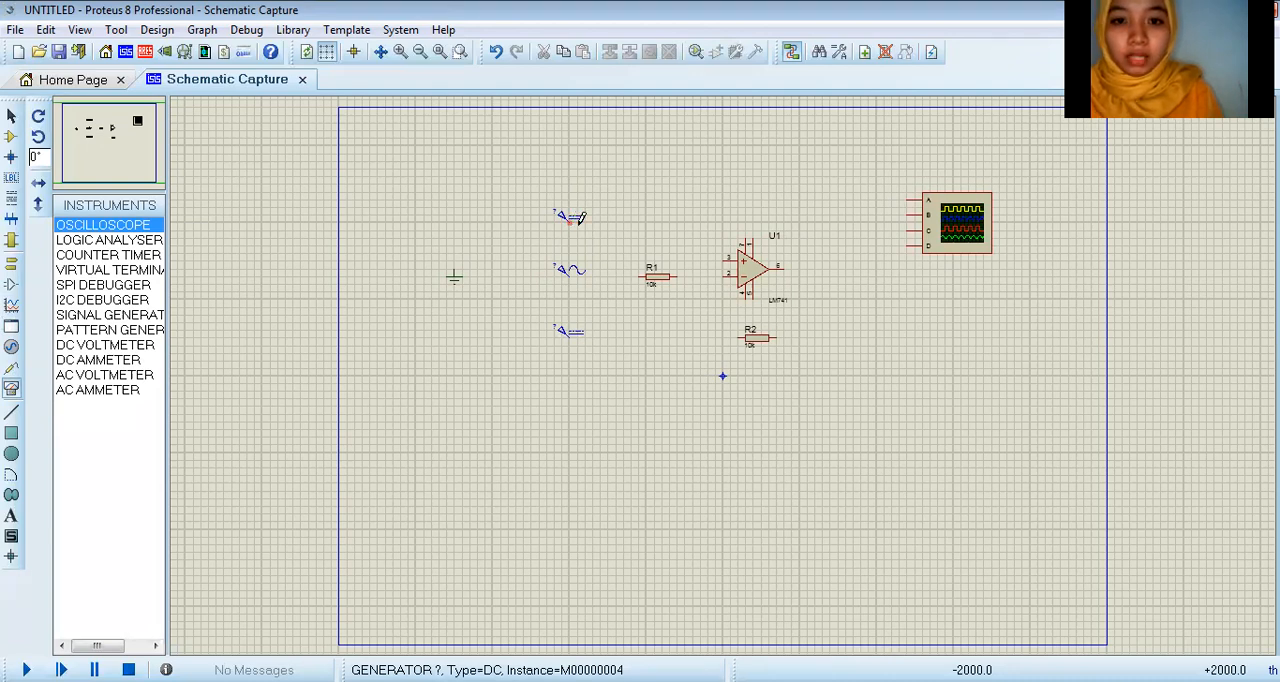
click(746, 238)
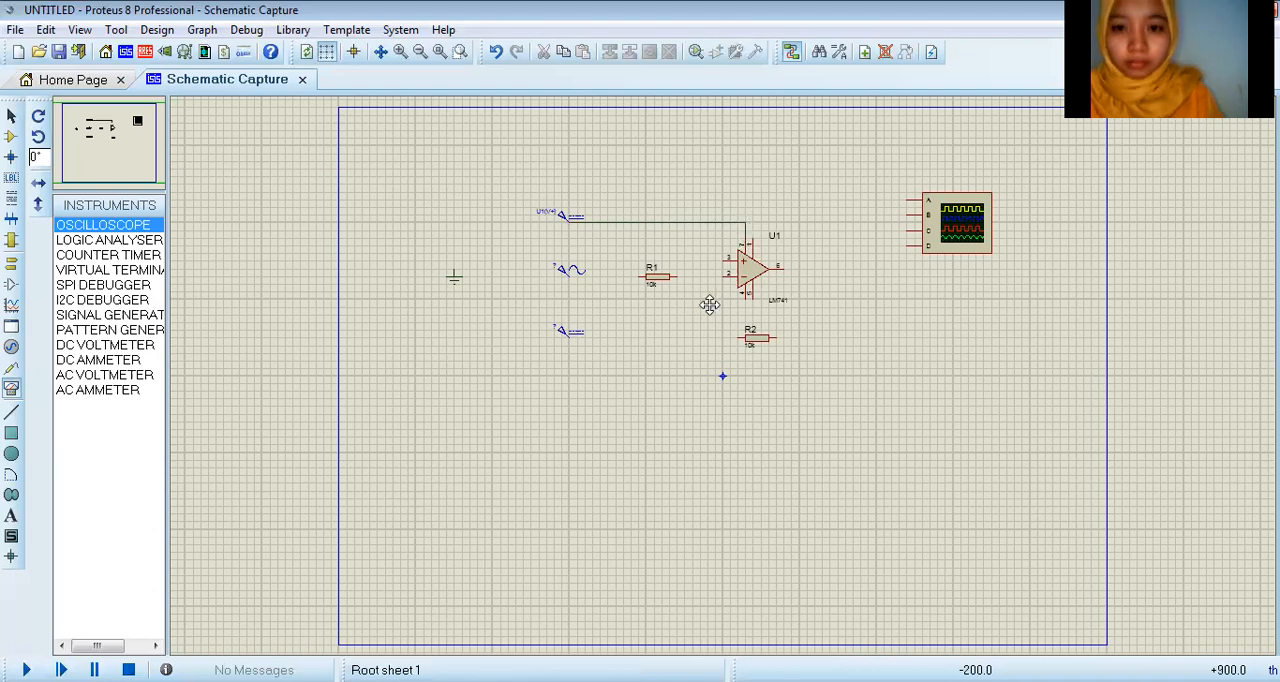
Step: Wire the lower DC generator to op-amp pin 4 and move that generator up to just below the sine generator
scroll(726, 368, up, 1)
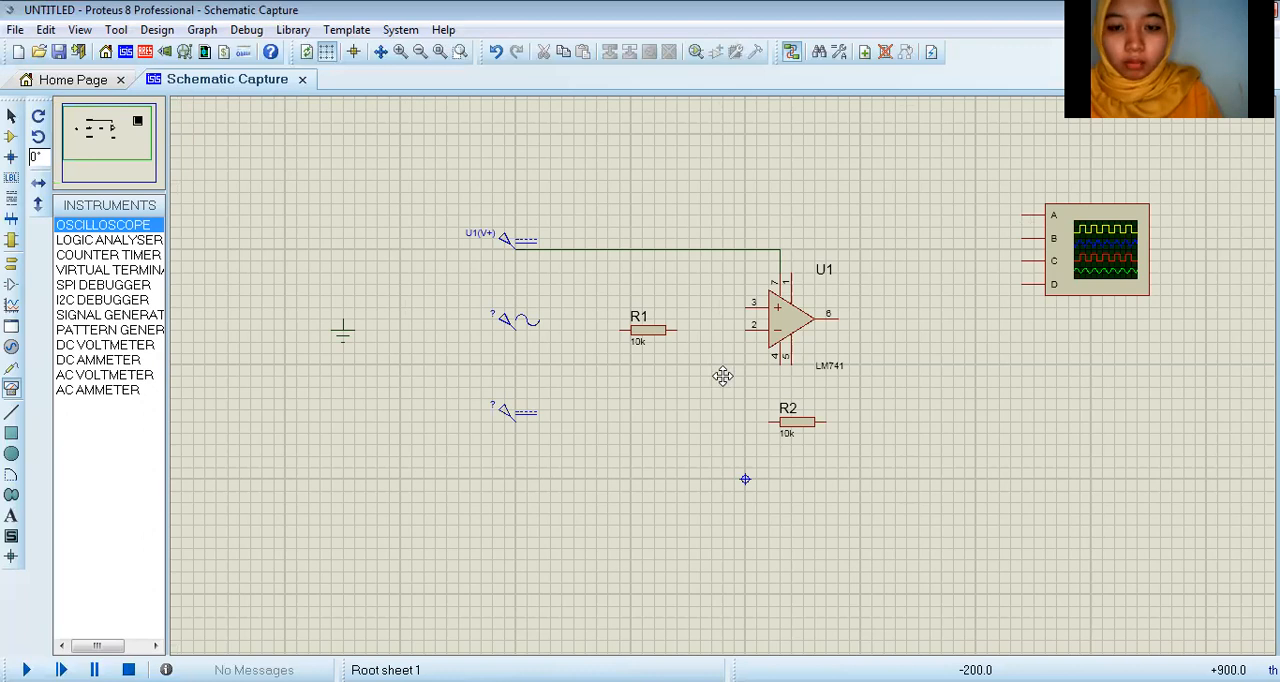
scroll(722, 376, up, 1)
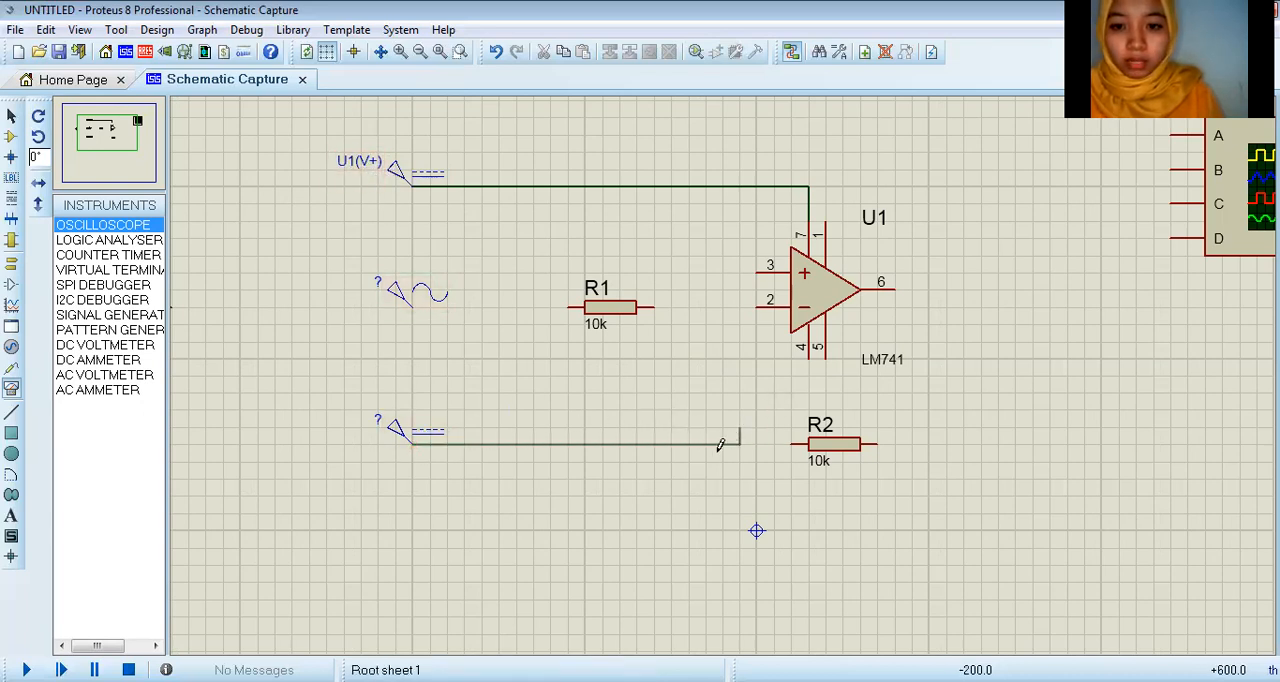
click(808, 358)
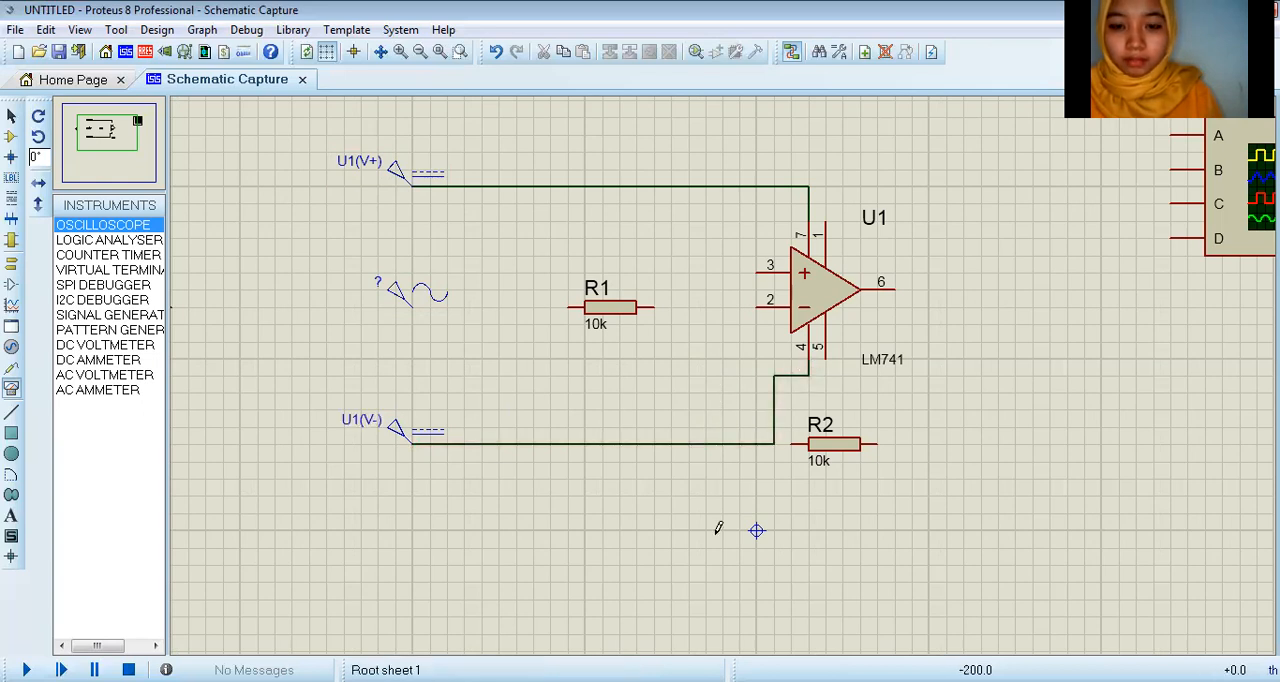
click(401, 438)
drag(401, 440, 398, 360)
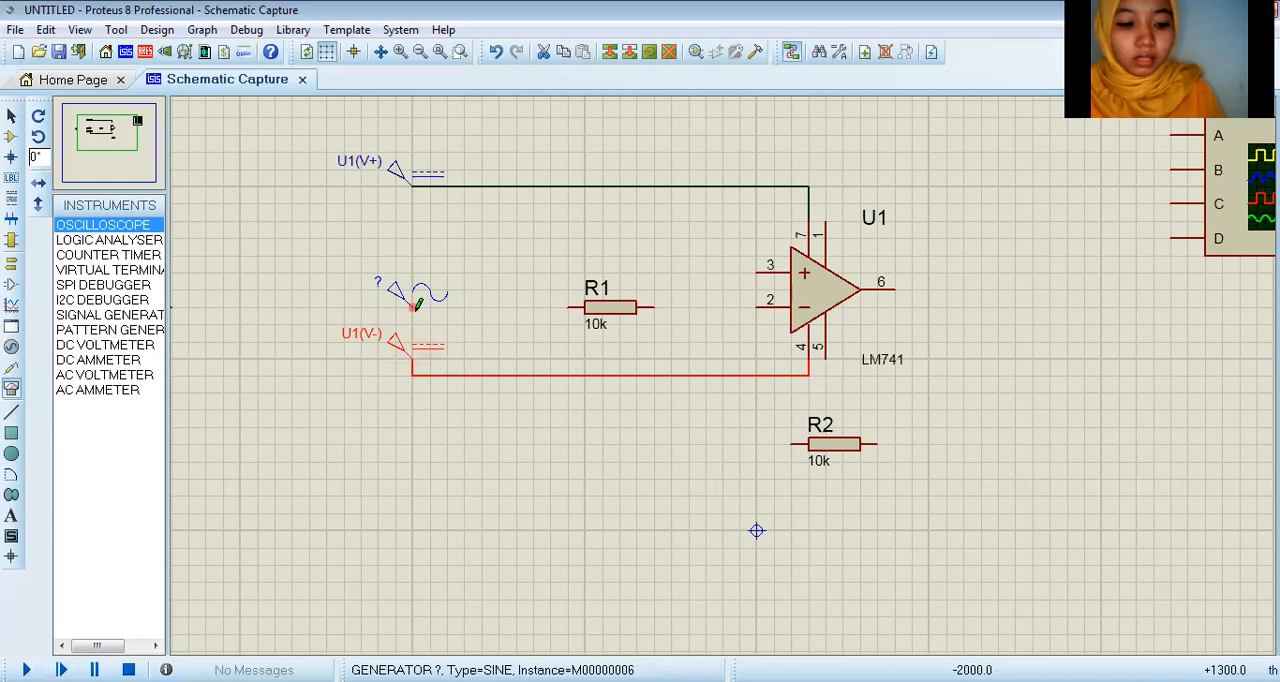
Step: Wire the sine generator to the near end of resistor R1
click(414, 307)
click(570, 308)
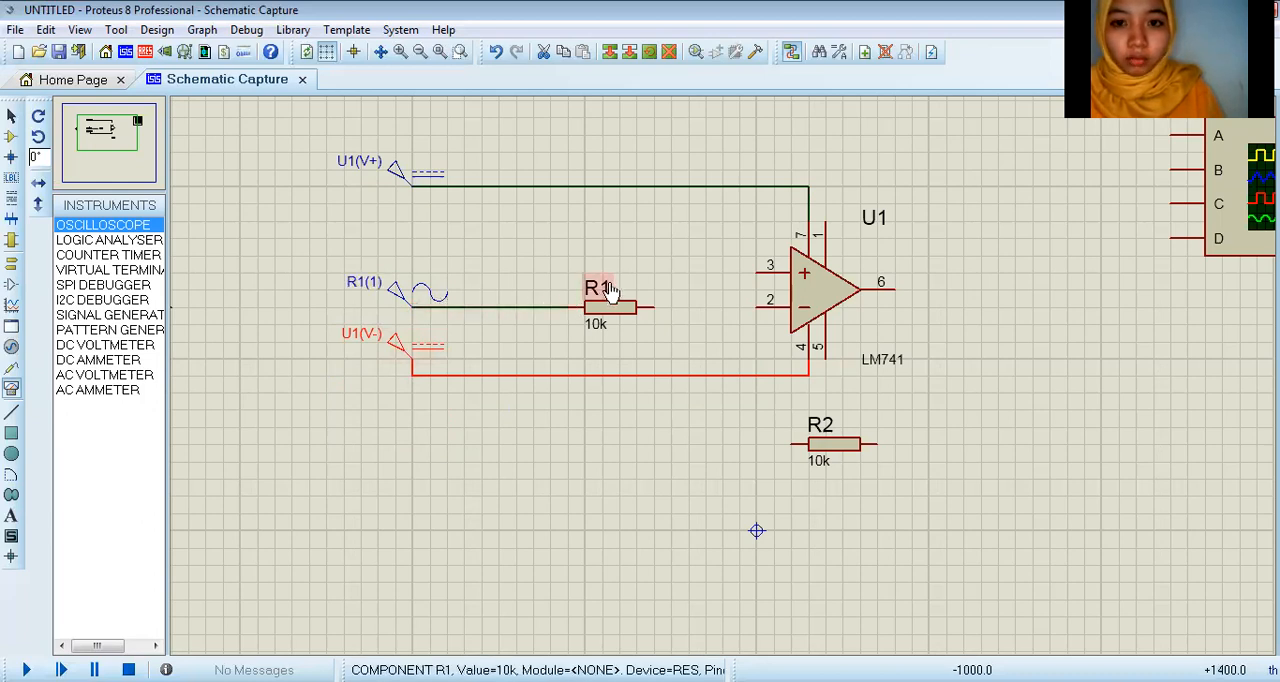
click(604, 290)
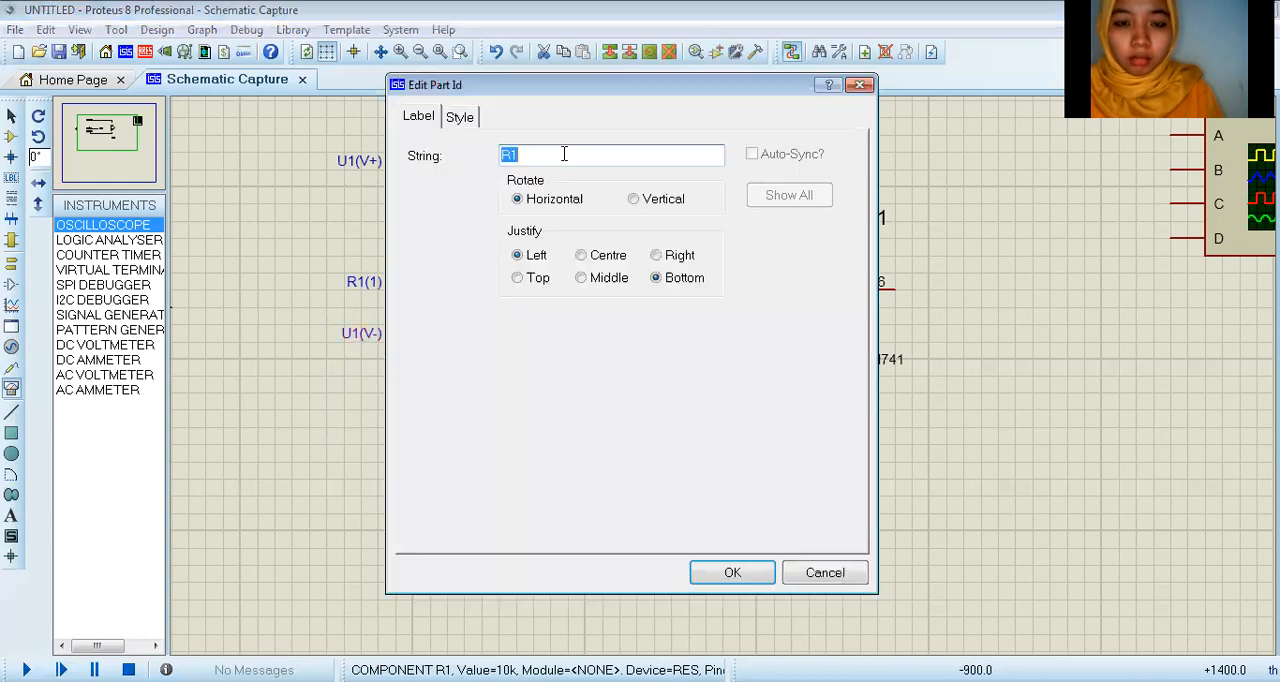
click(563, 154)
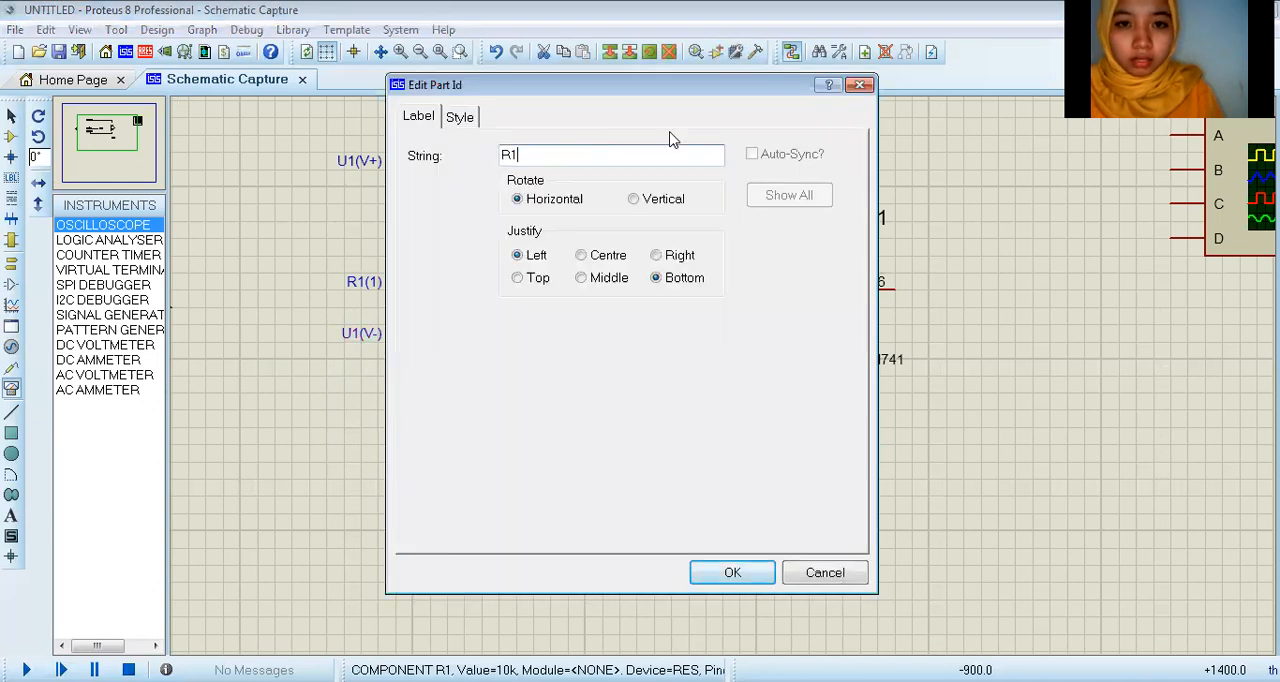
click(850, 88)
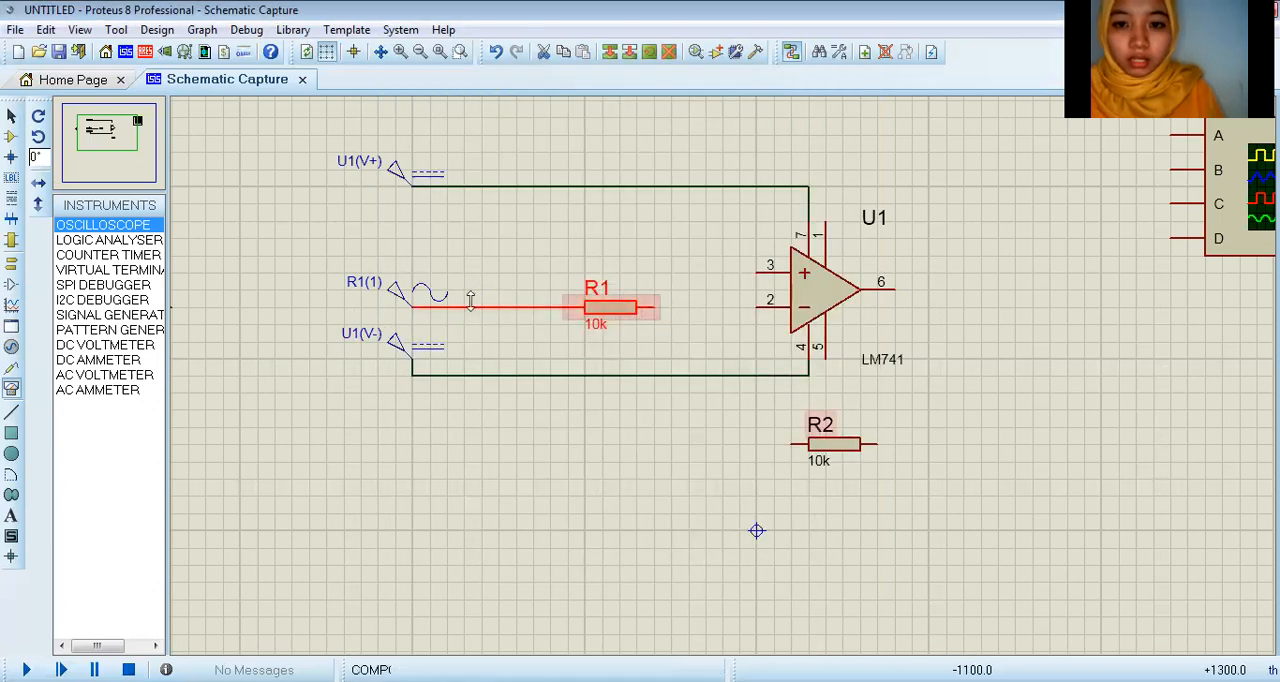
Step: Rename the sine generator as input
double_click(373, 286)
text(input)
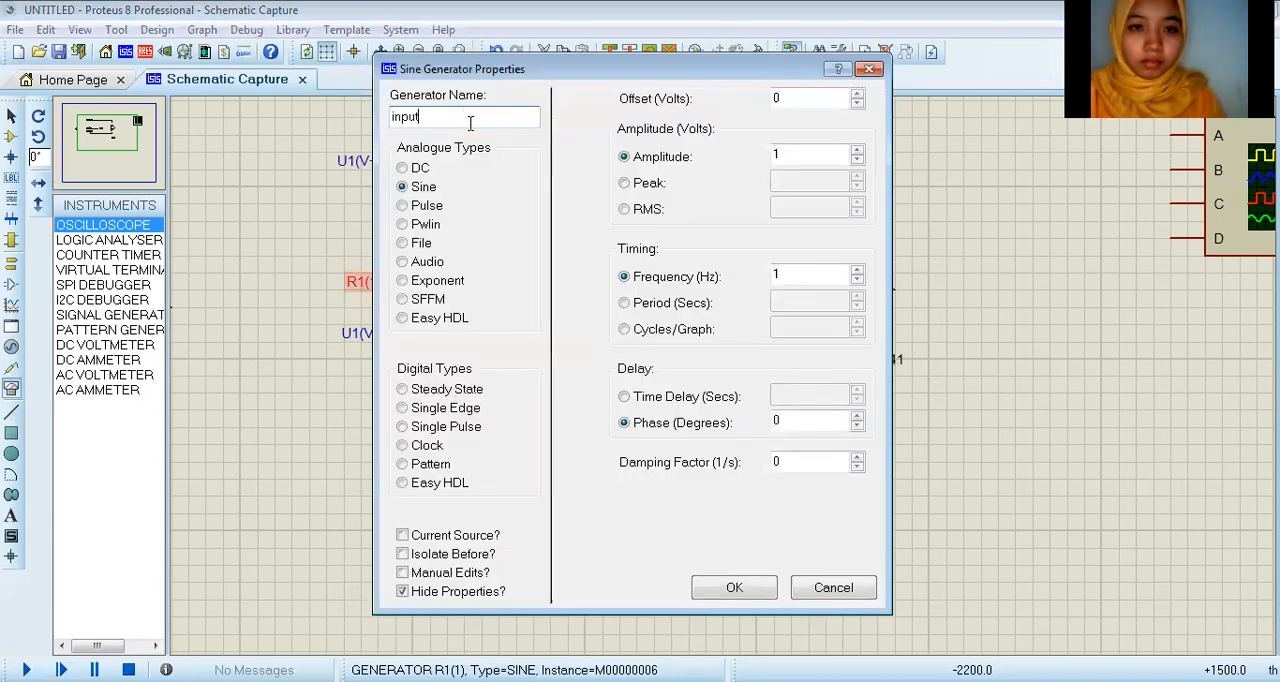
click(735, 588)
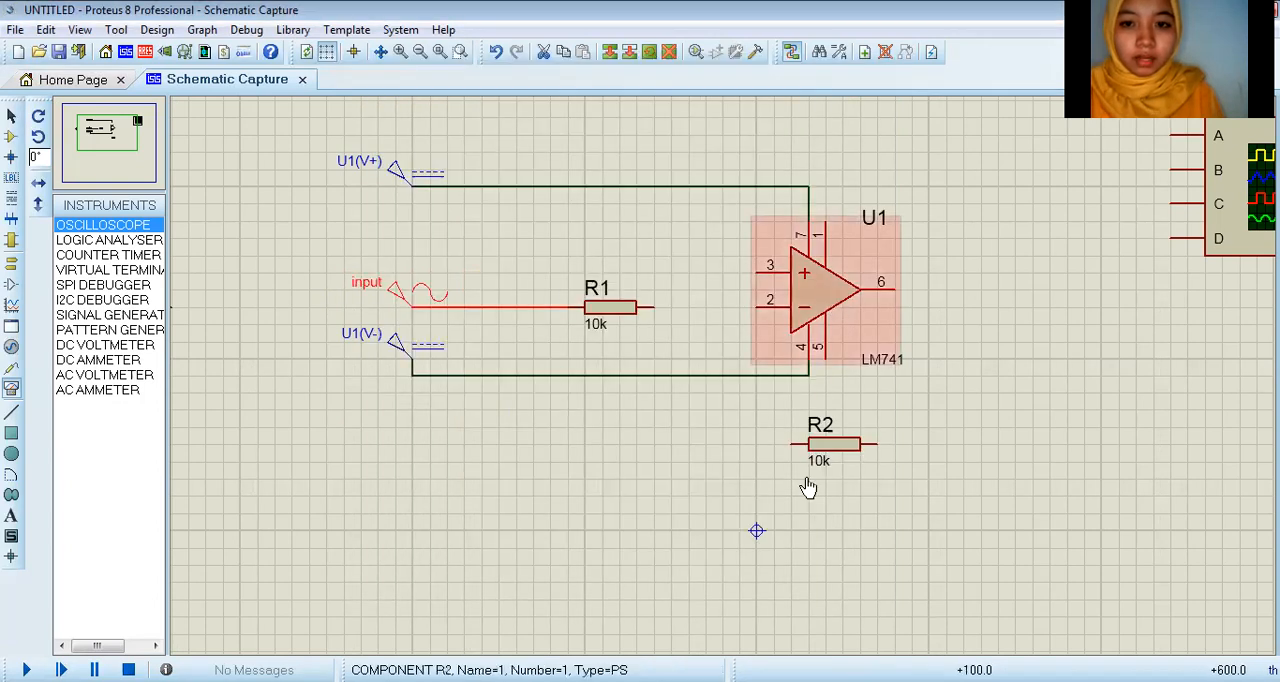
Step: Wire R1 to op-amp pin 2 and connect R2 as feedback between that wire and output pin 6
click(655, 306)
click(758, 300)
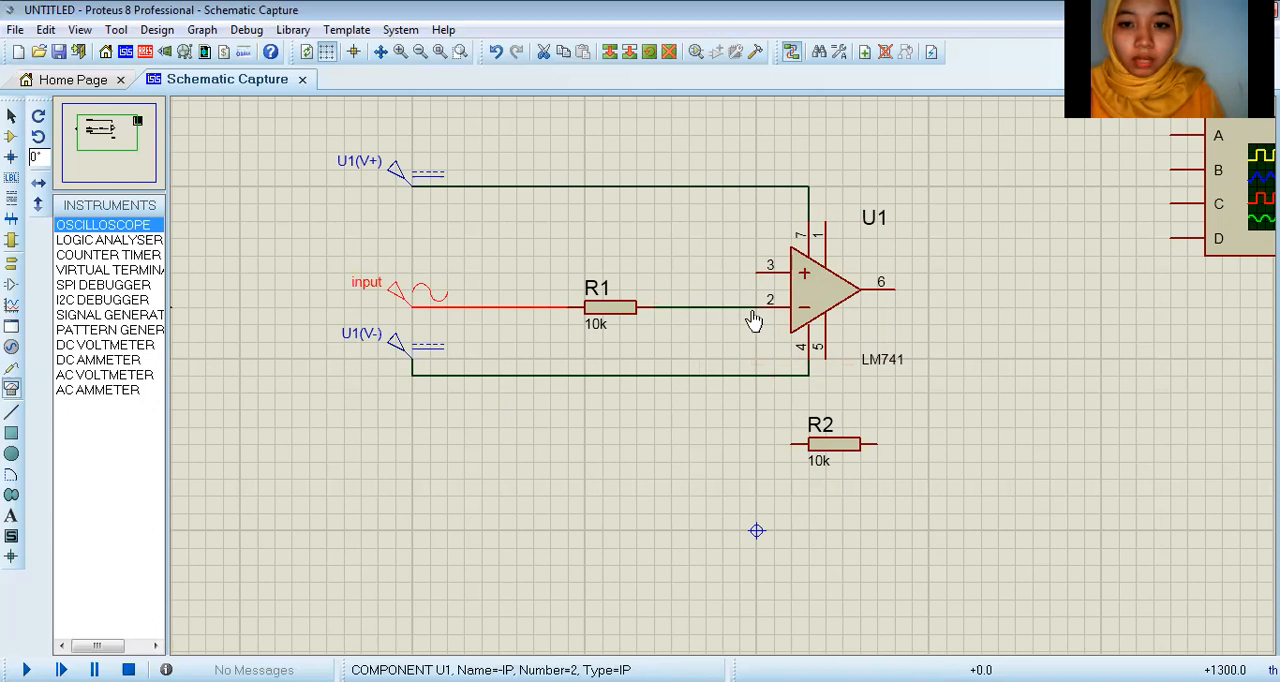
click(792, 444)
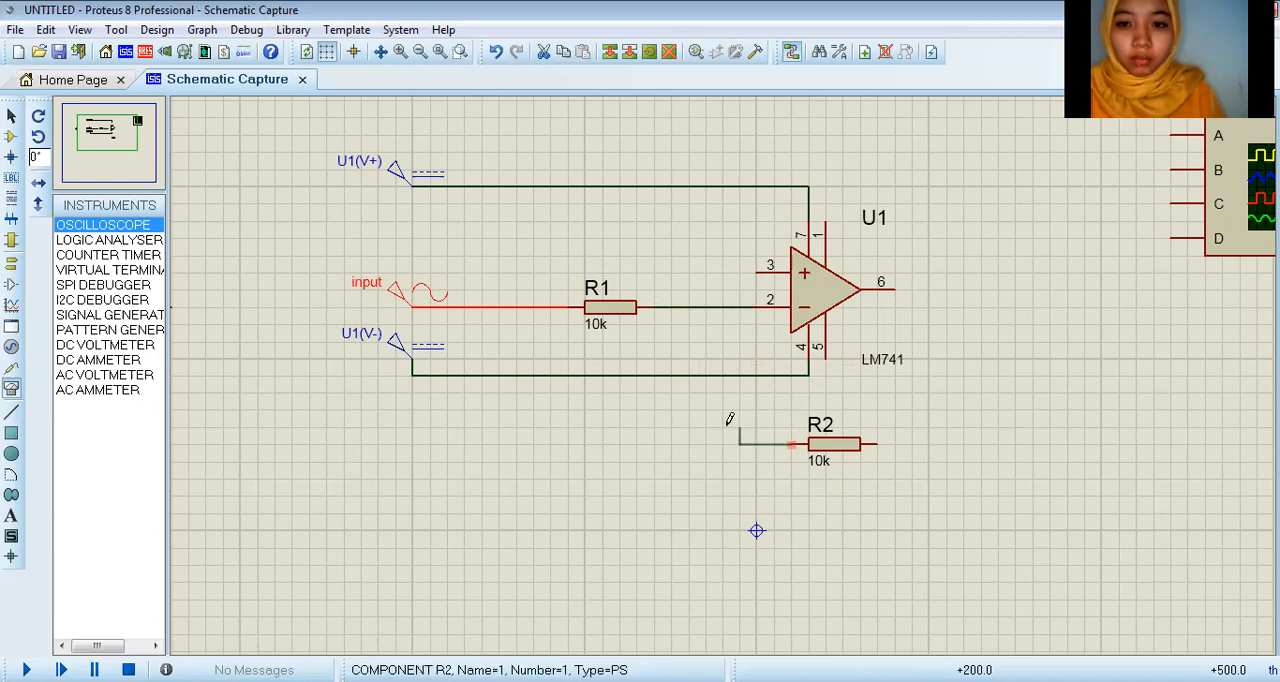
click(705, 306)
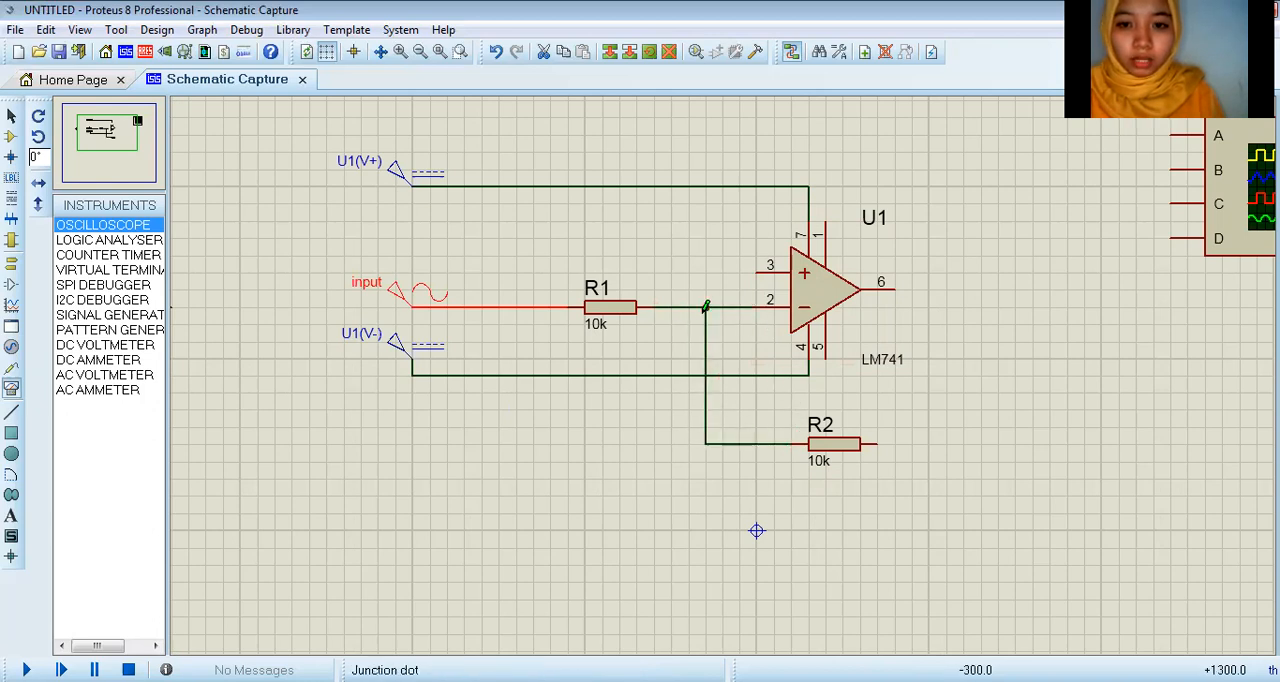
click(878, 444)
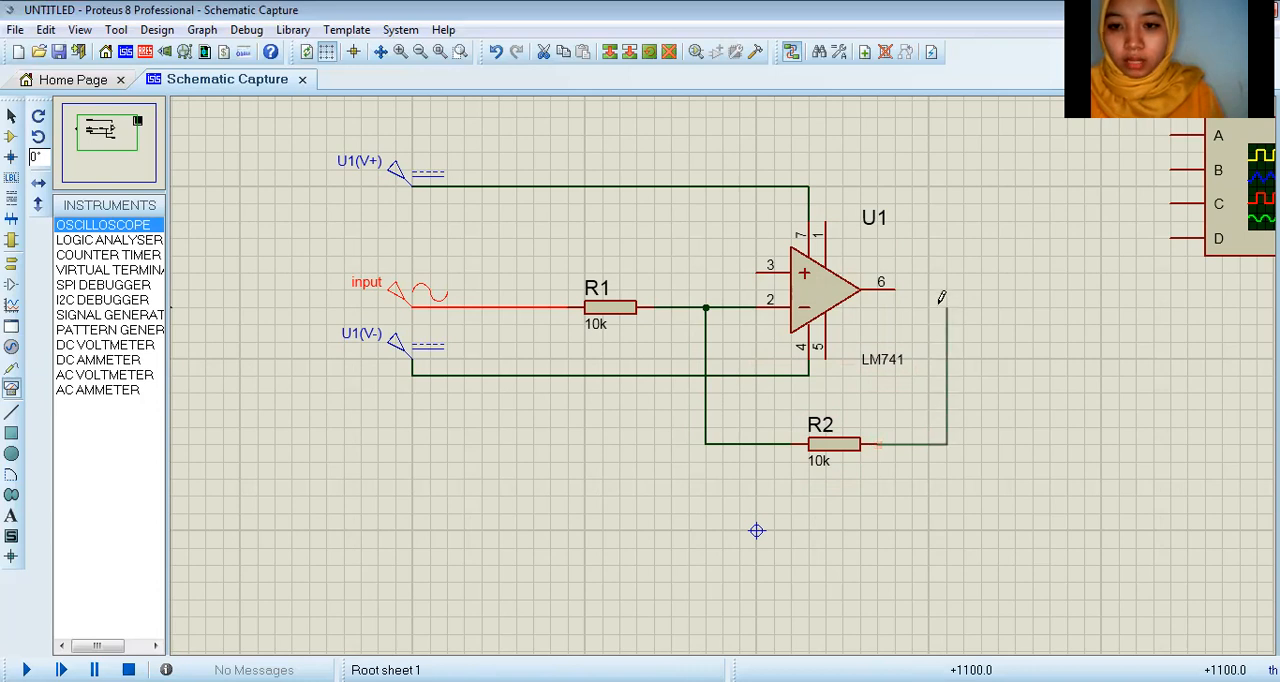
click(900, 287)
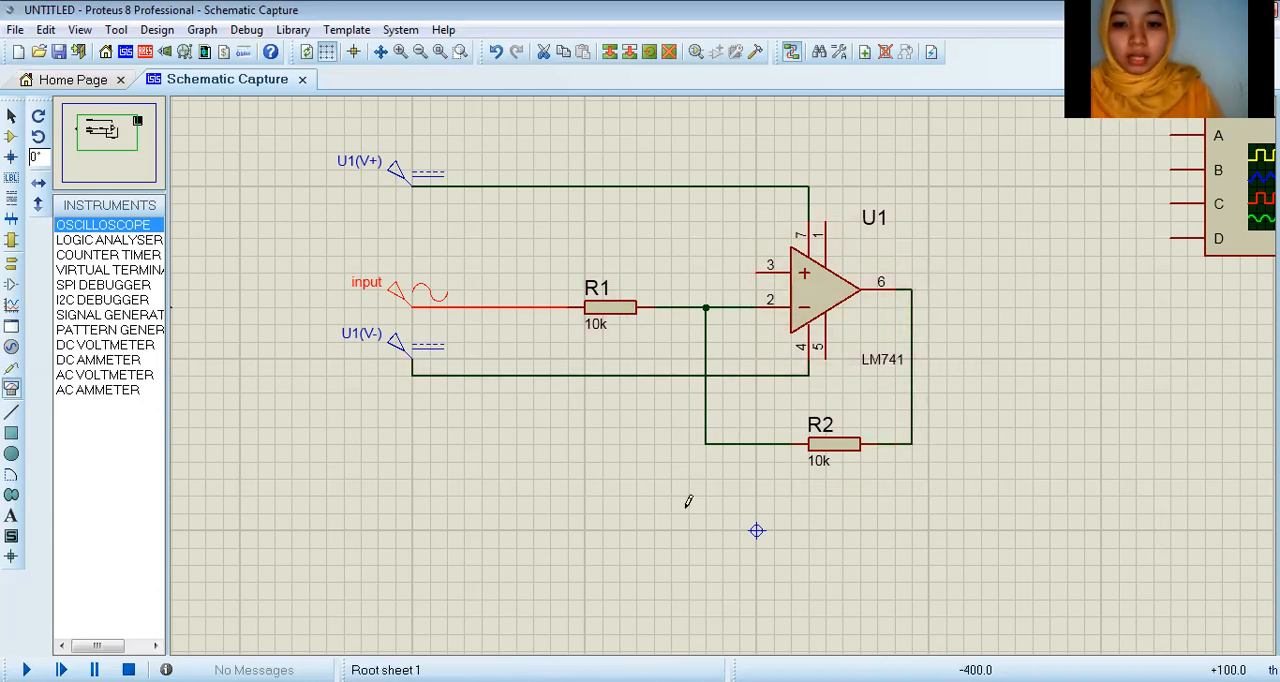
Step: Wire the ground terminal to pin 3 of the op-amp
scroll(684, 507, down, 1)
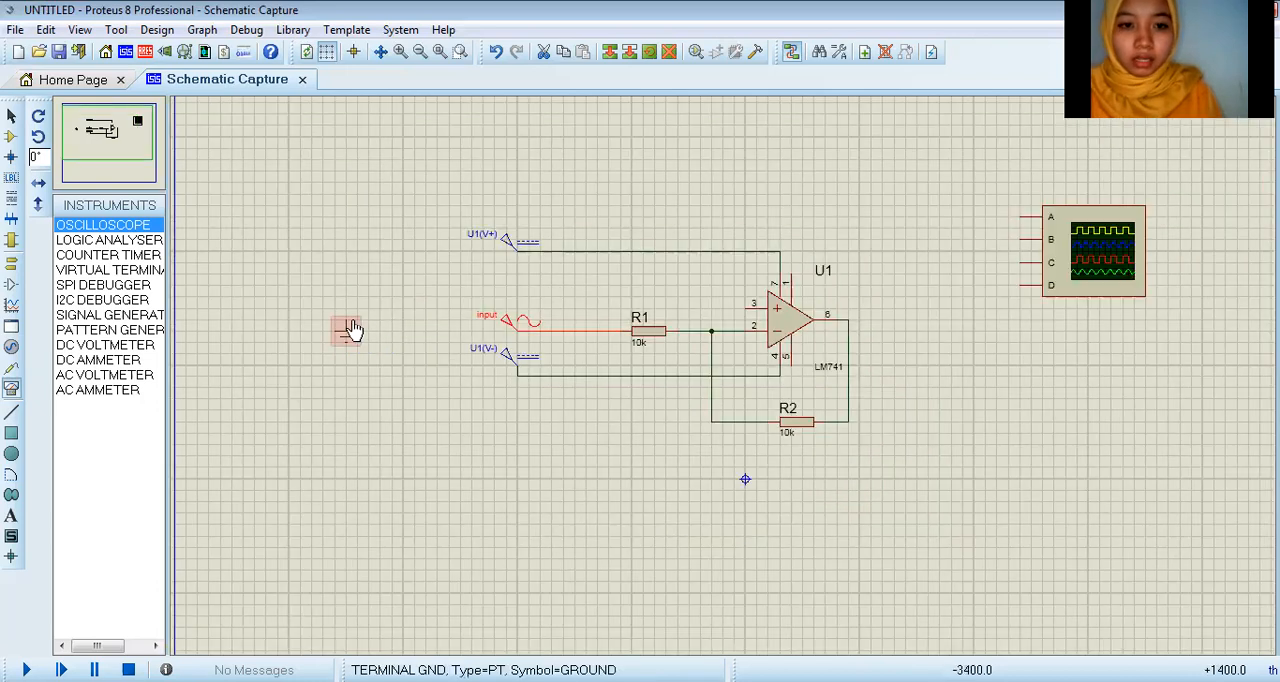
click(347, 309)
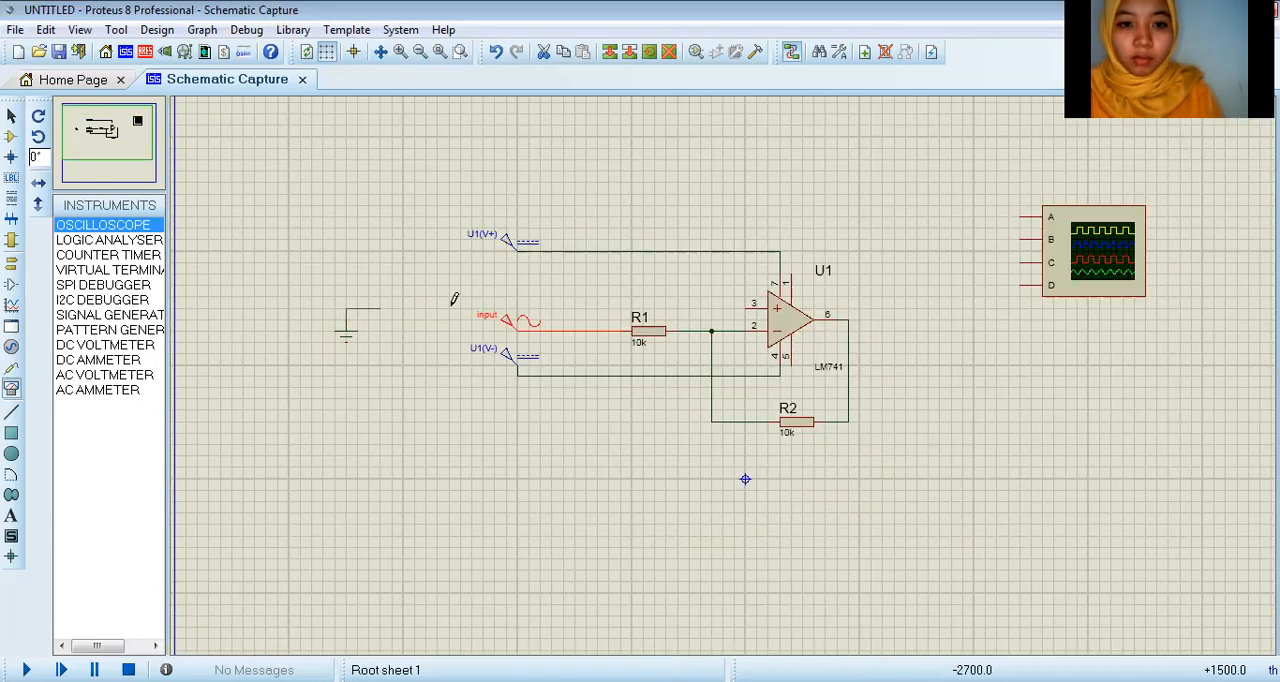
click(757, 307)
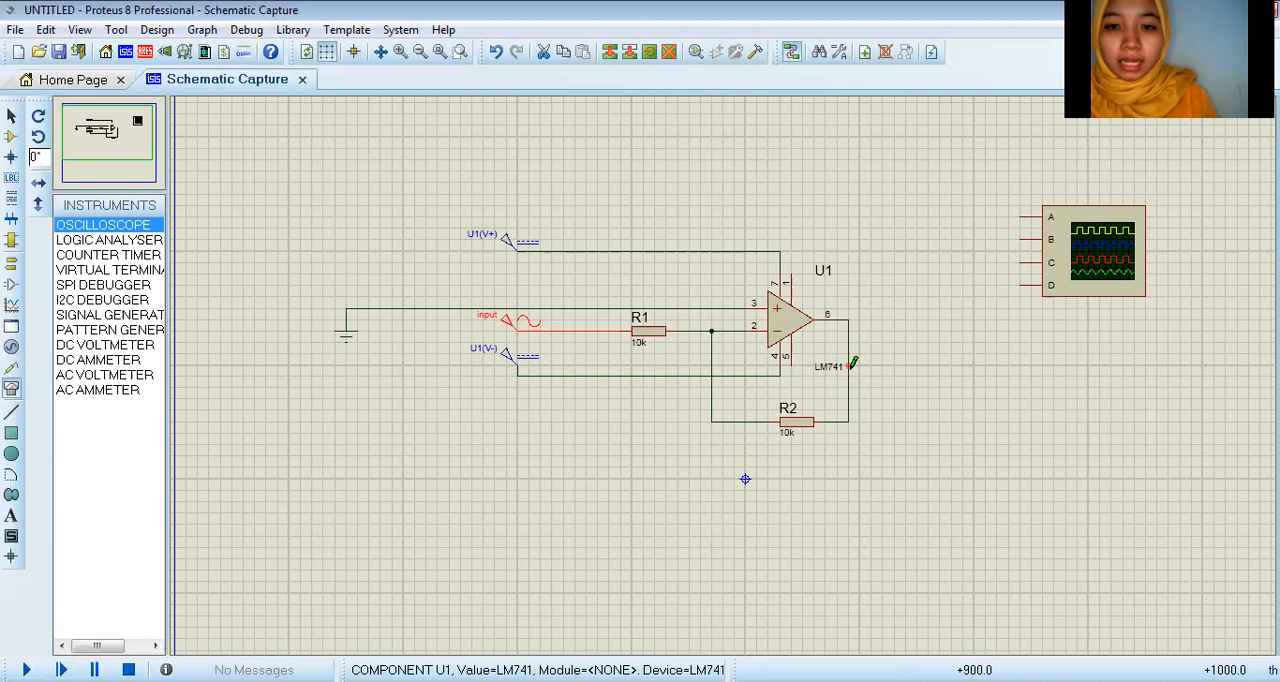
Step: Wire oscilloscope channel A to the sine generator's wire before R1 and channel B to the op-amp output node
click(1022, 212)
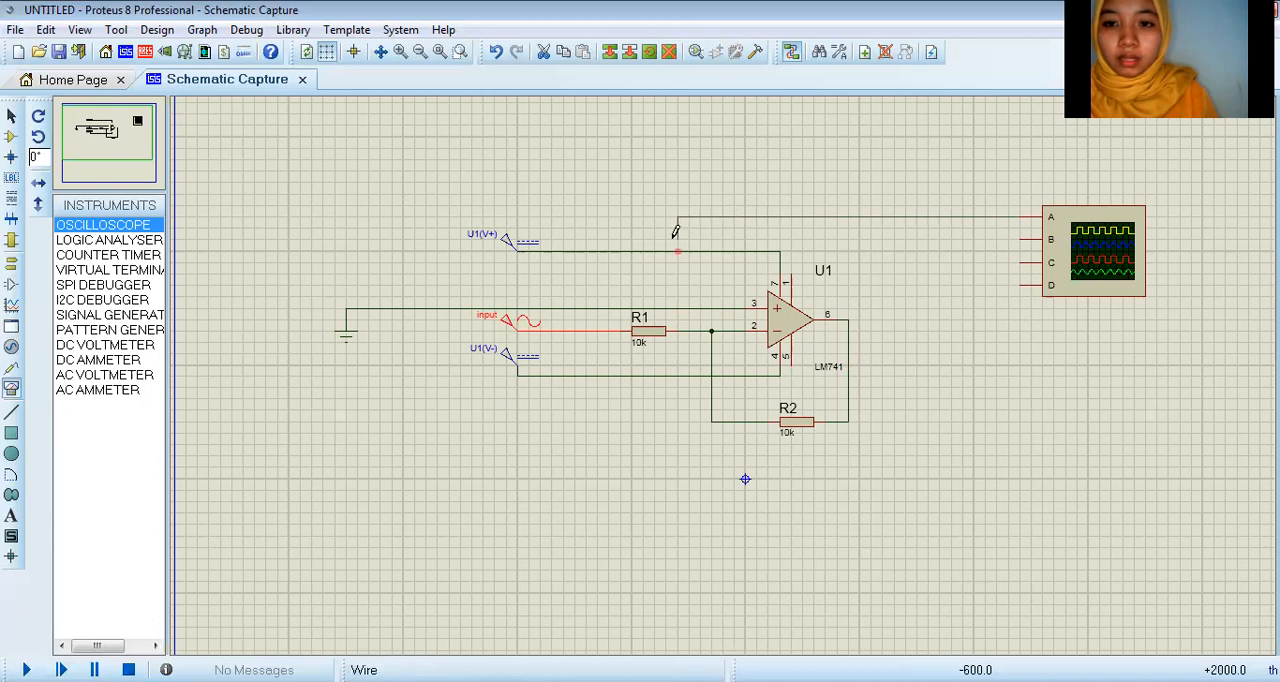
click(575, 329)
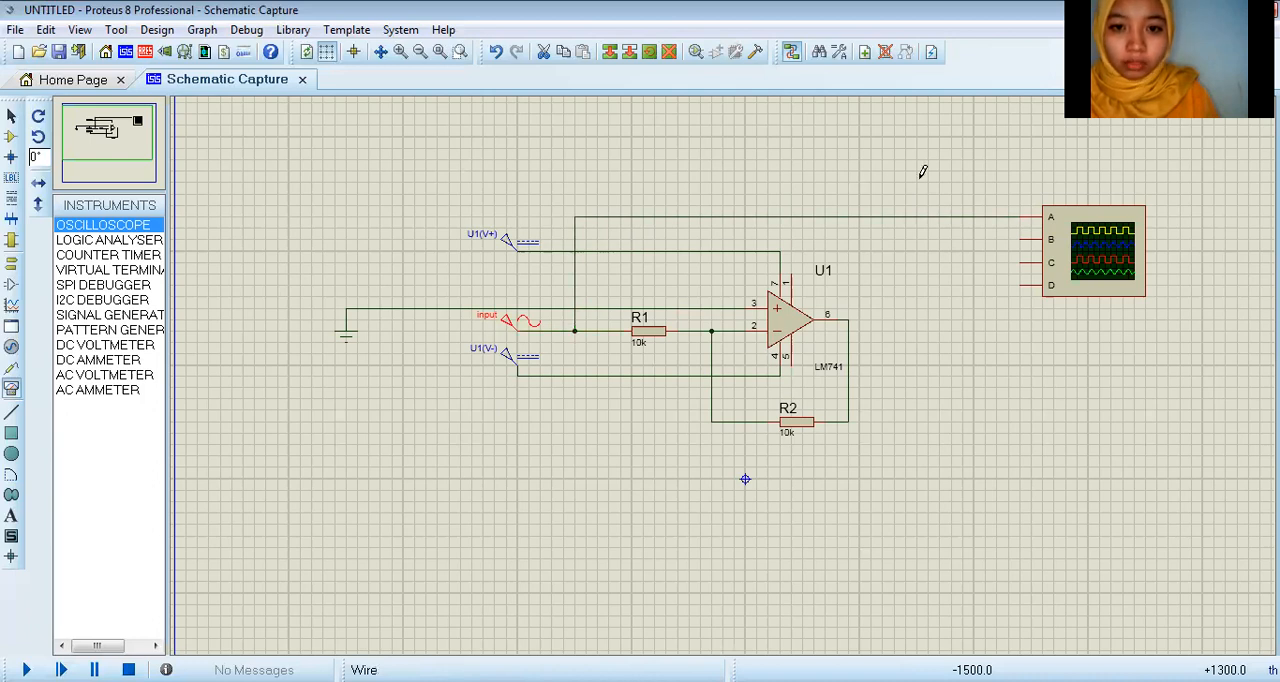
click(1027, 239)
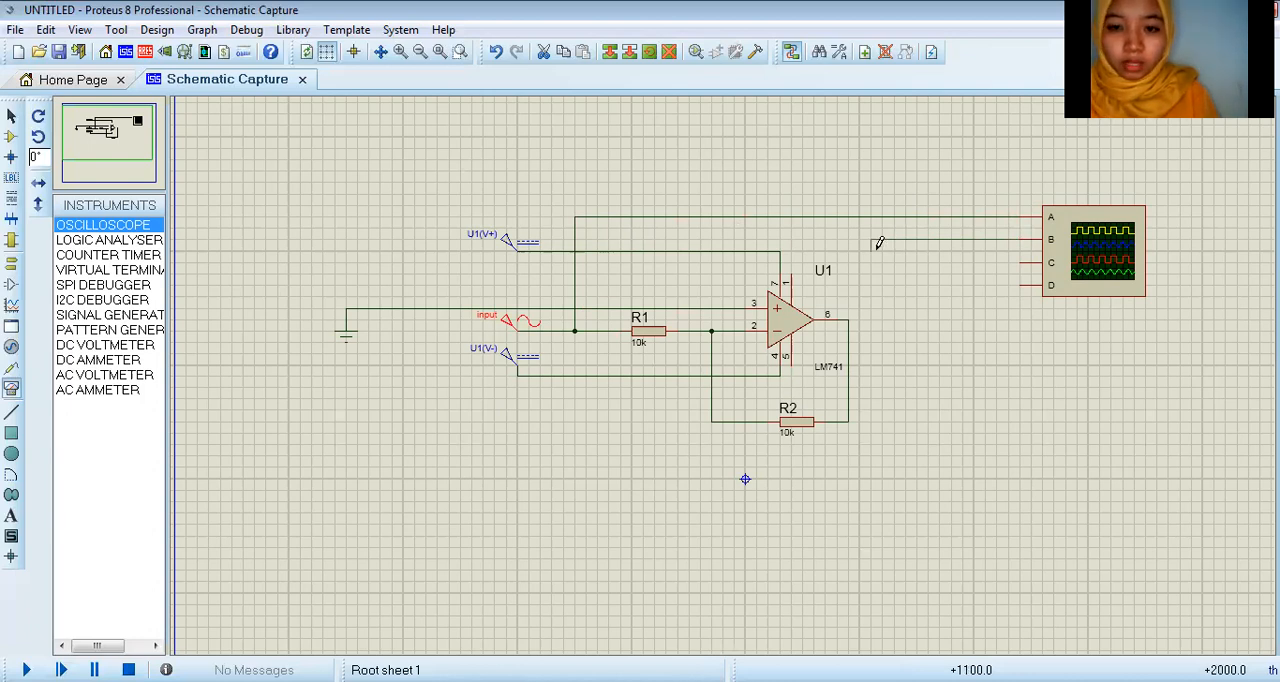
click(848, 319)
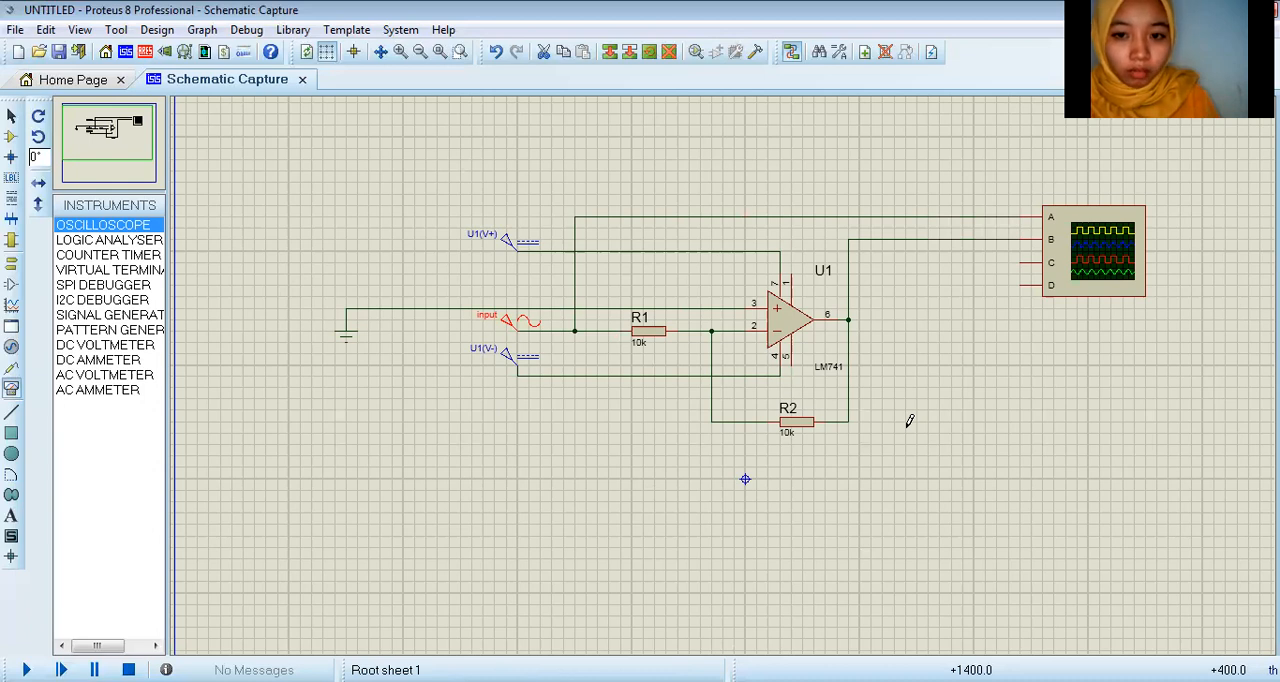
click(839, 421)
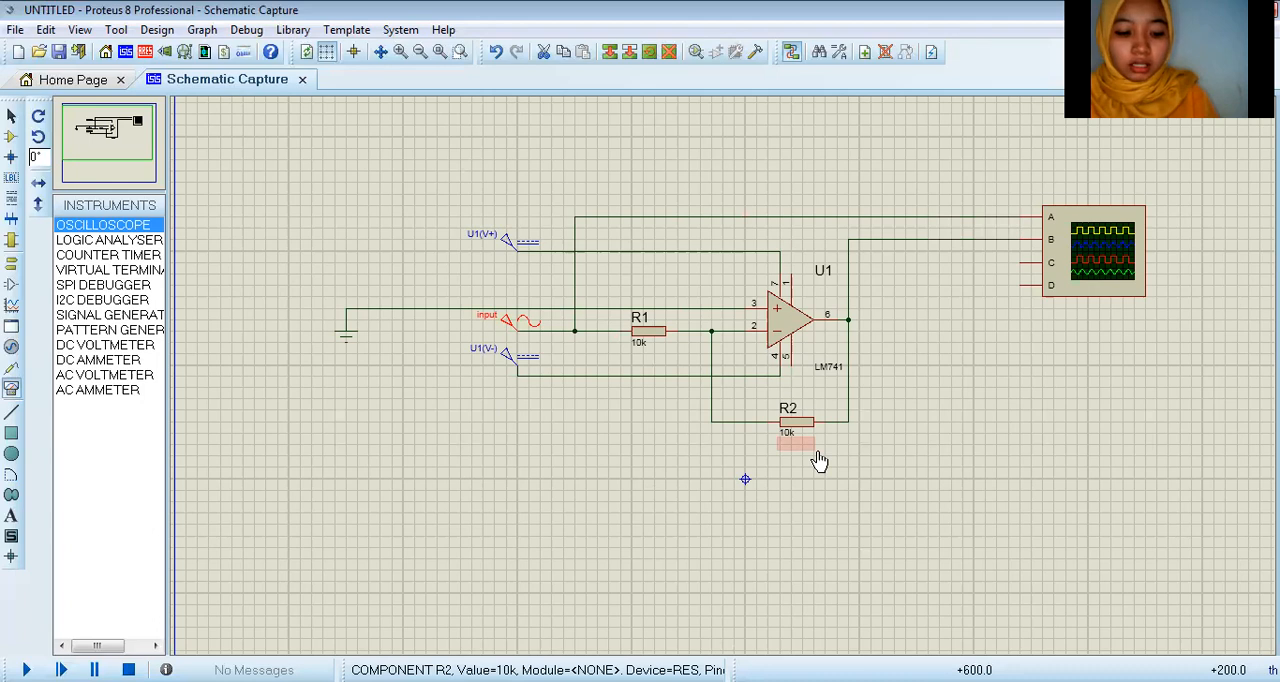
Step: Set the voltage of the DC generator U1(V+) to 12 V
click(497, 244)
click(497, 244)
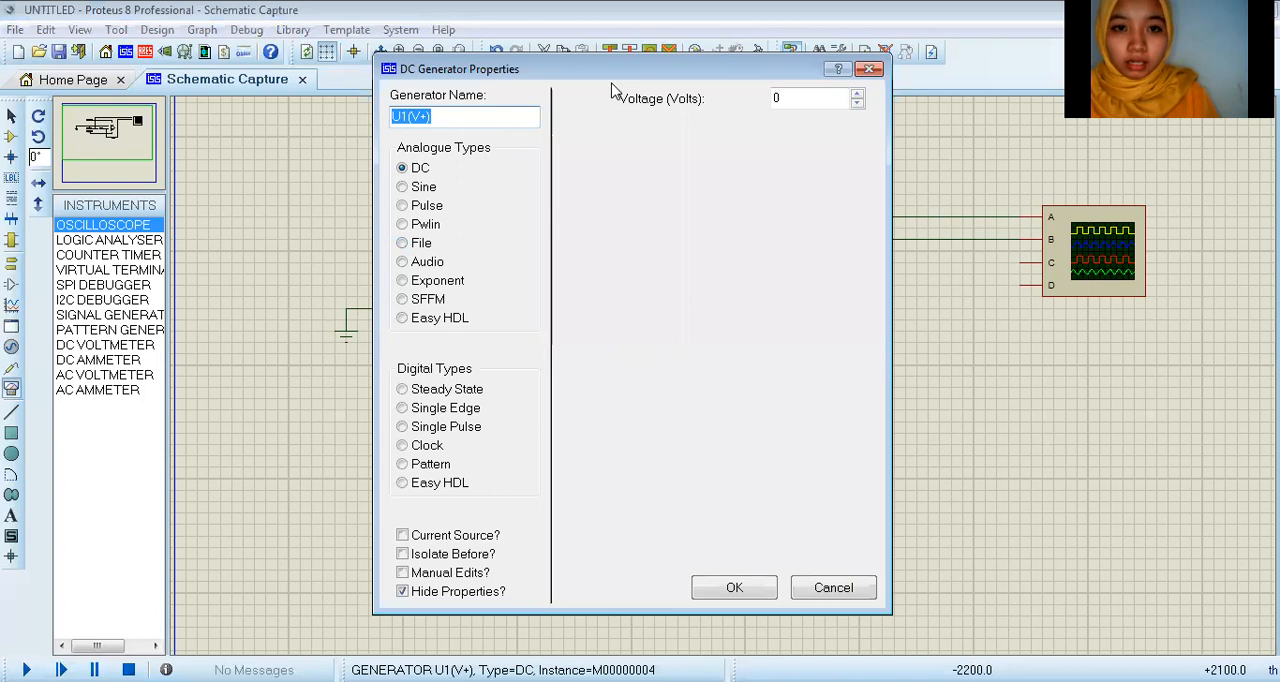
click(788, 98)
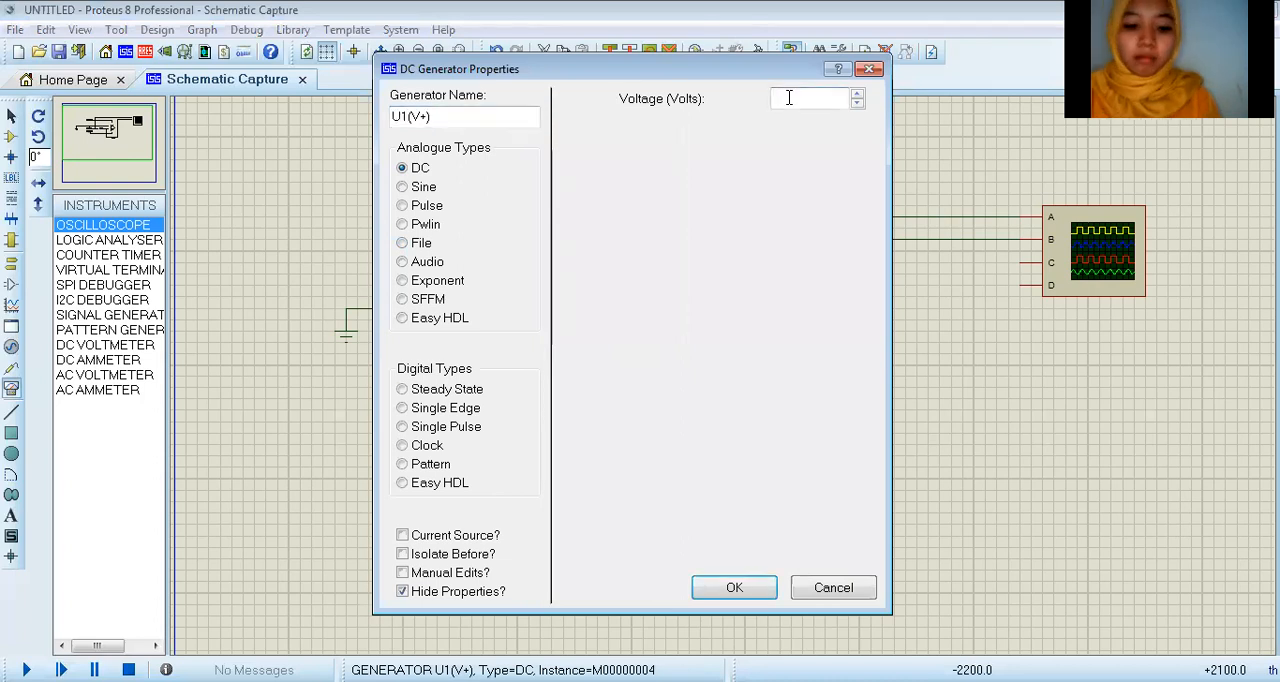
click(738, 588)
Step: Set the offset of the sine generator to 0.8 V
click(500, 330)
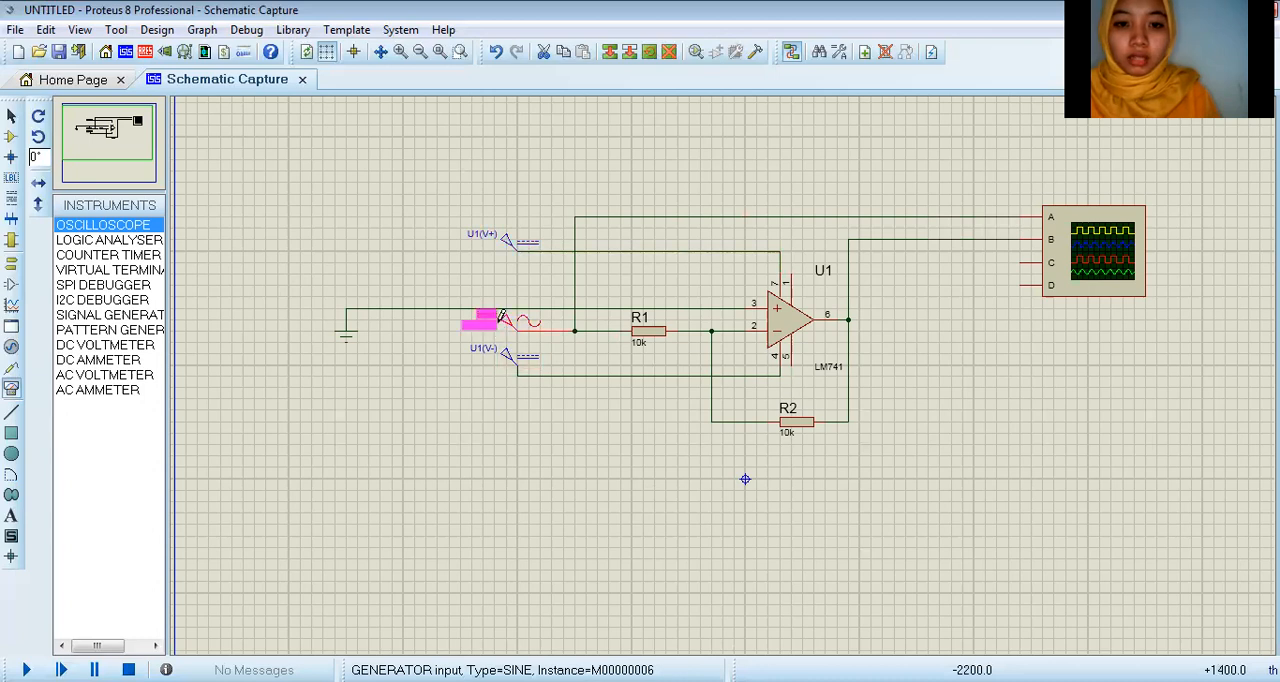
click(500, 330)
click(792, 99)
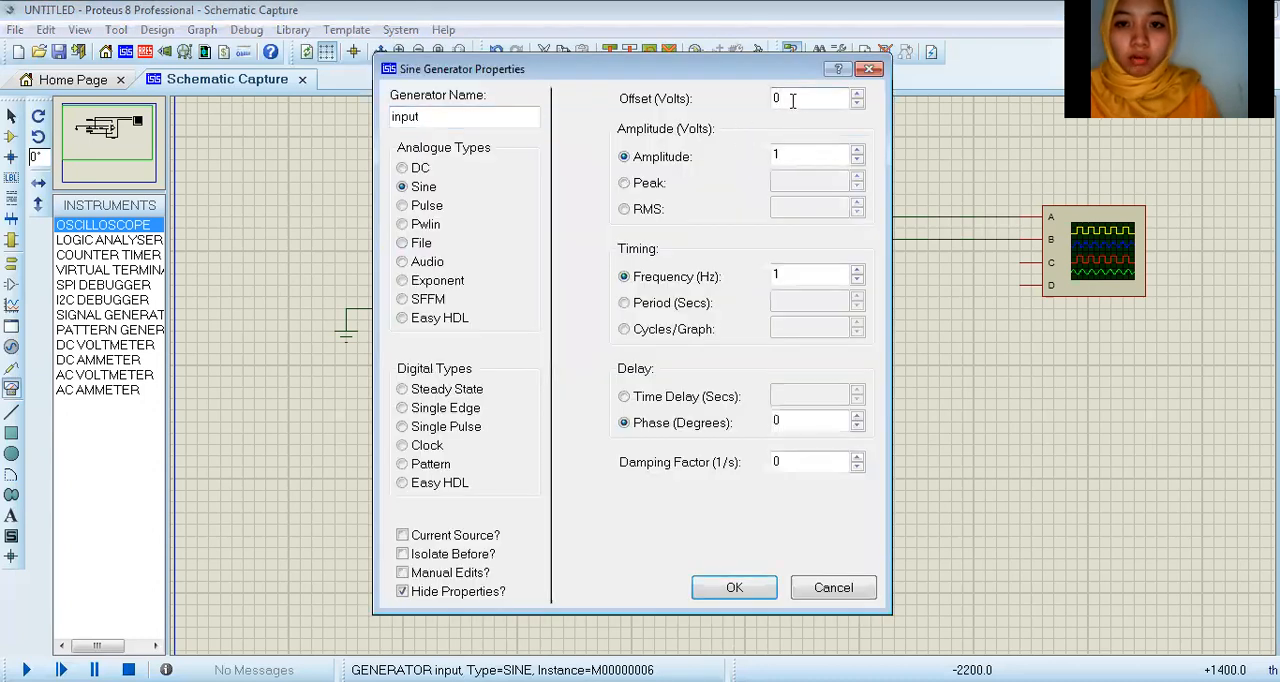
text(.8)
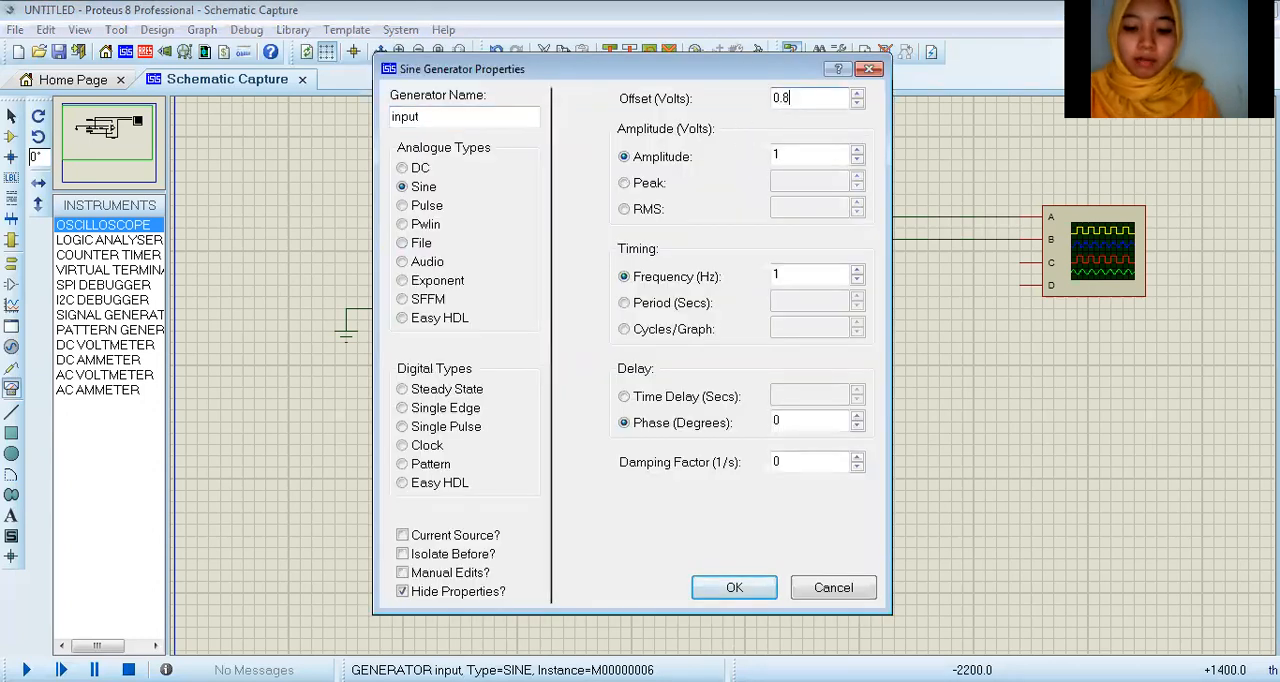
click(735, 588)
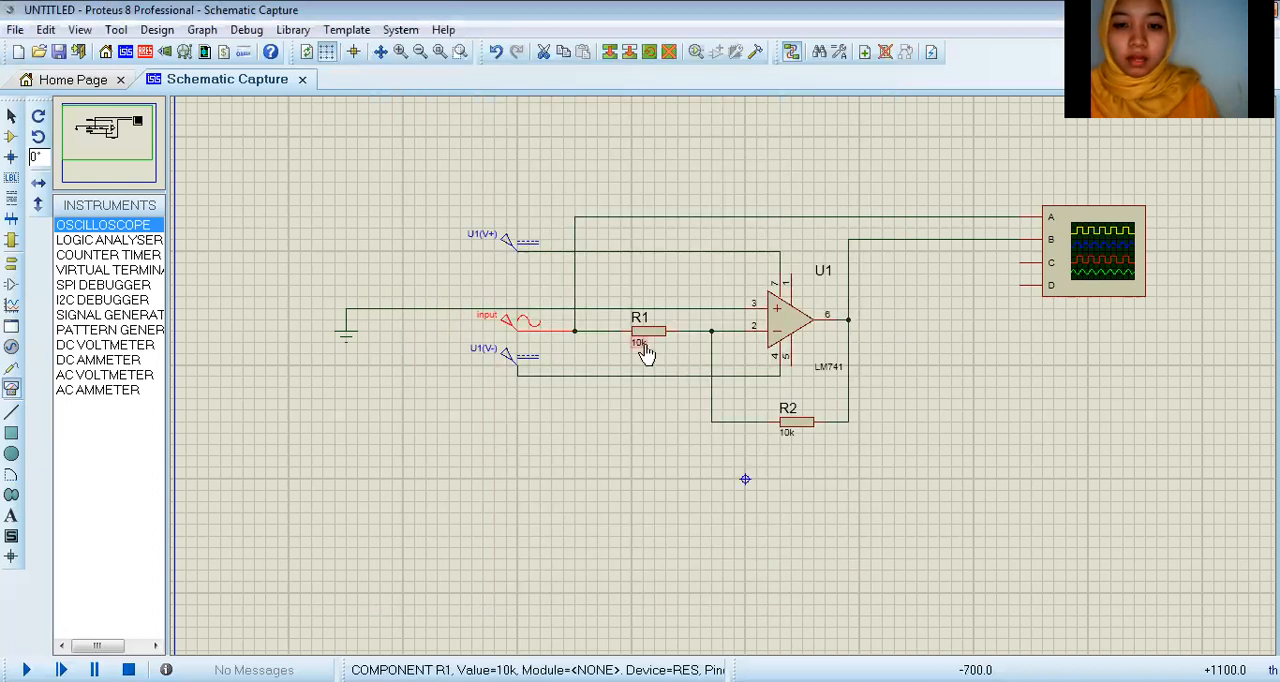
Step: Set the value of resistor R1 to 1k
double_click(643, 349)
click(514, 155)
click(733, 572)
Step: Rename the feedback resistor R2 as RF
click(790, 410)
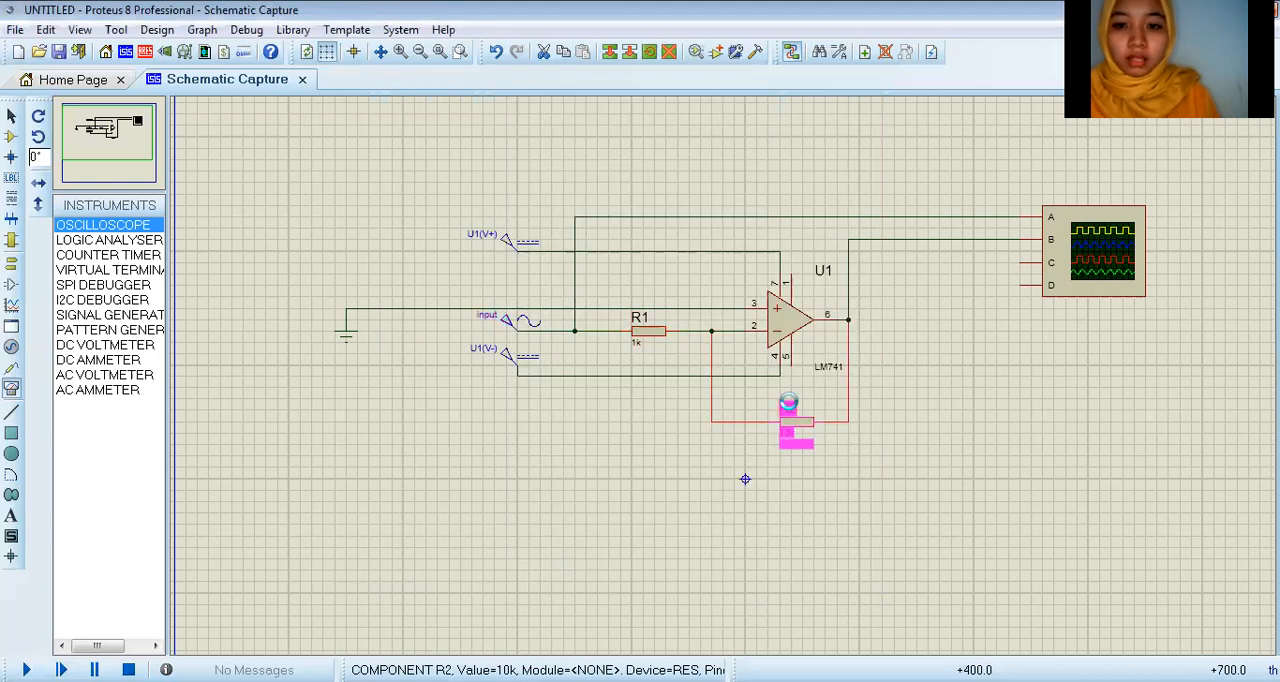
double_click(790, 410)
click(569, 160)
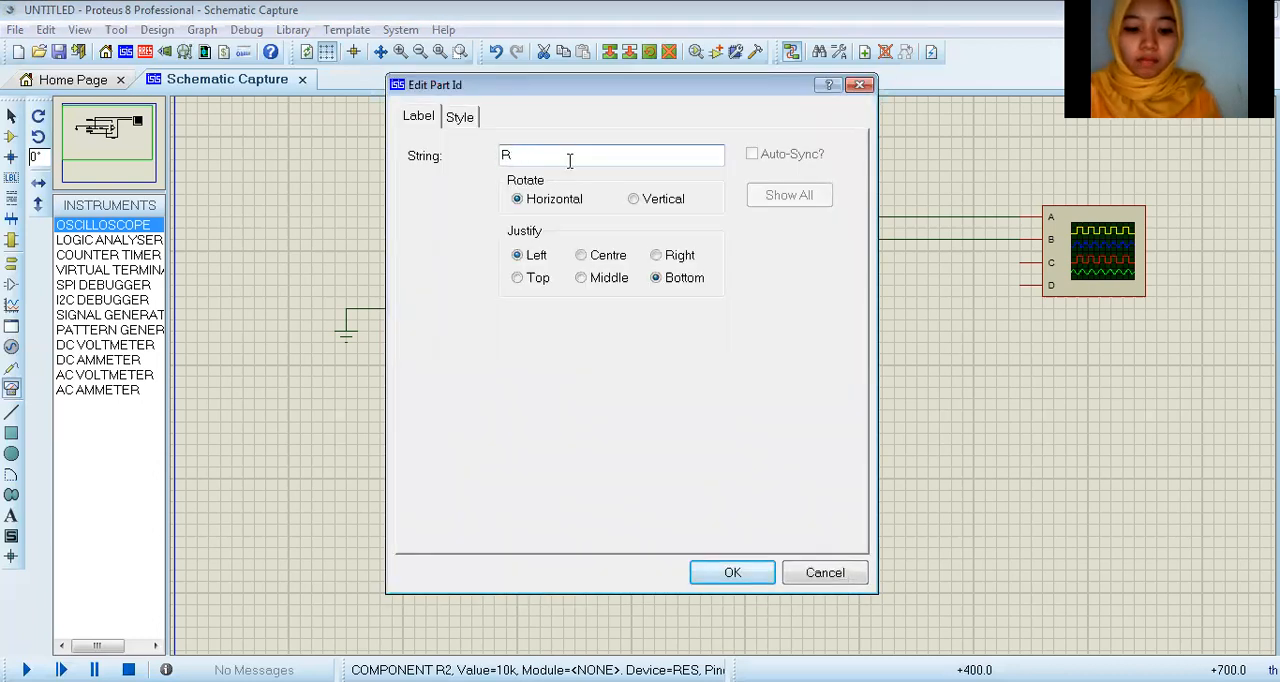
click(735, 574)
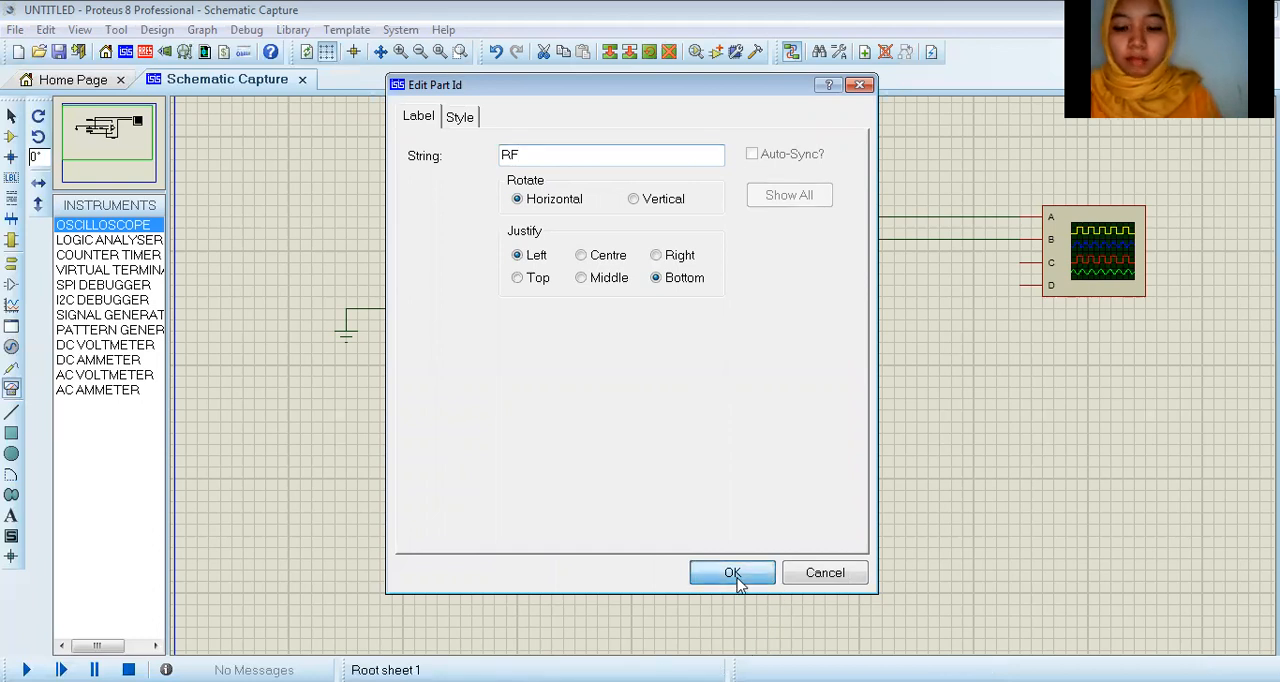
Step: Run the circuit simulation and reposition the oscilloscope window over the middle of the schematic
click(830, 458)
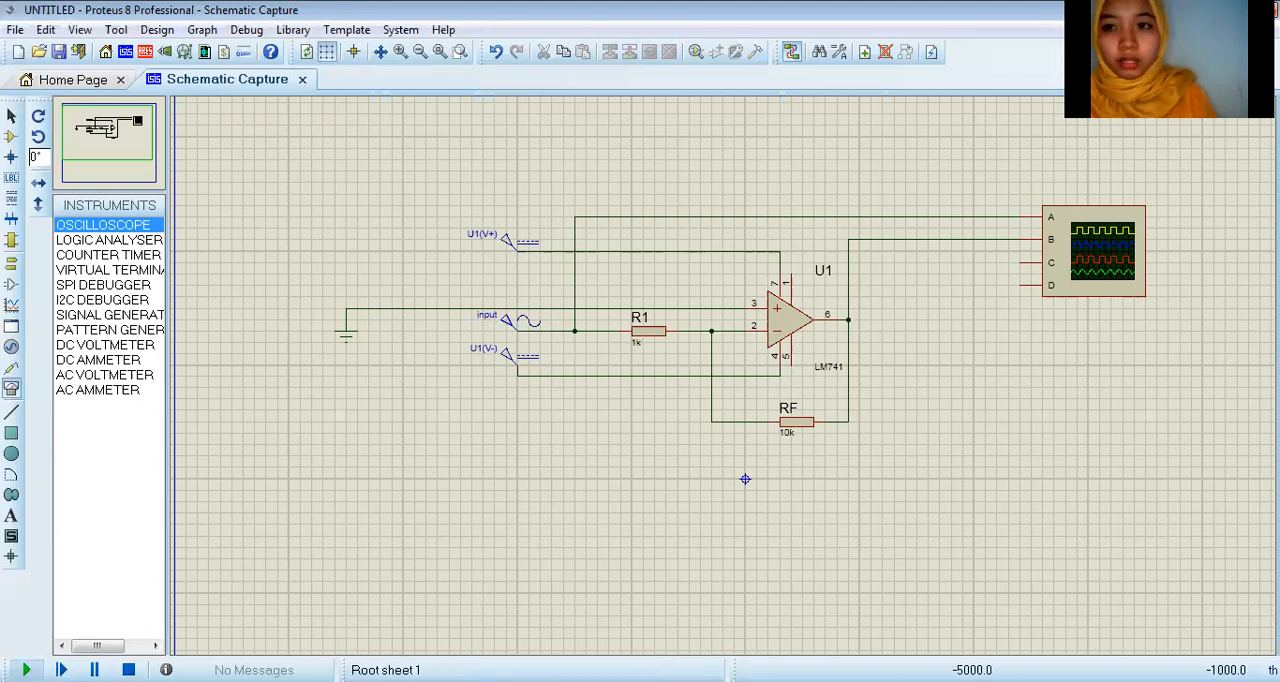
key(F12)
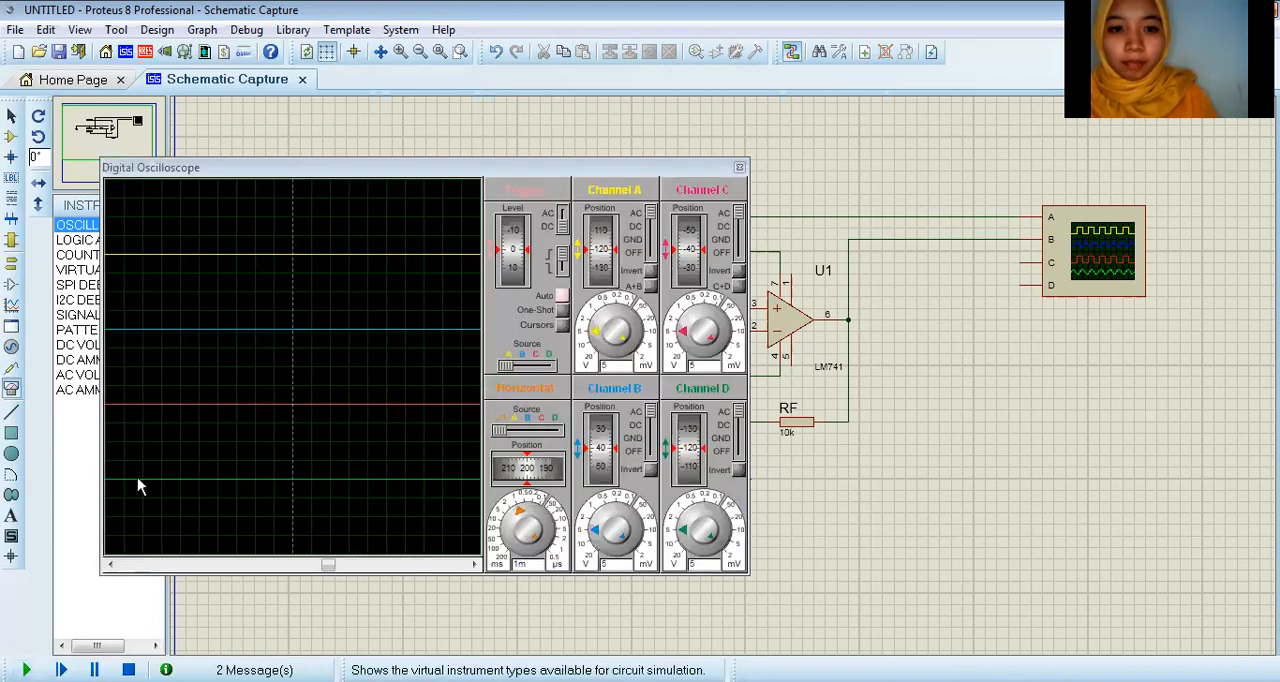
drag(420, 172, 574, 163)
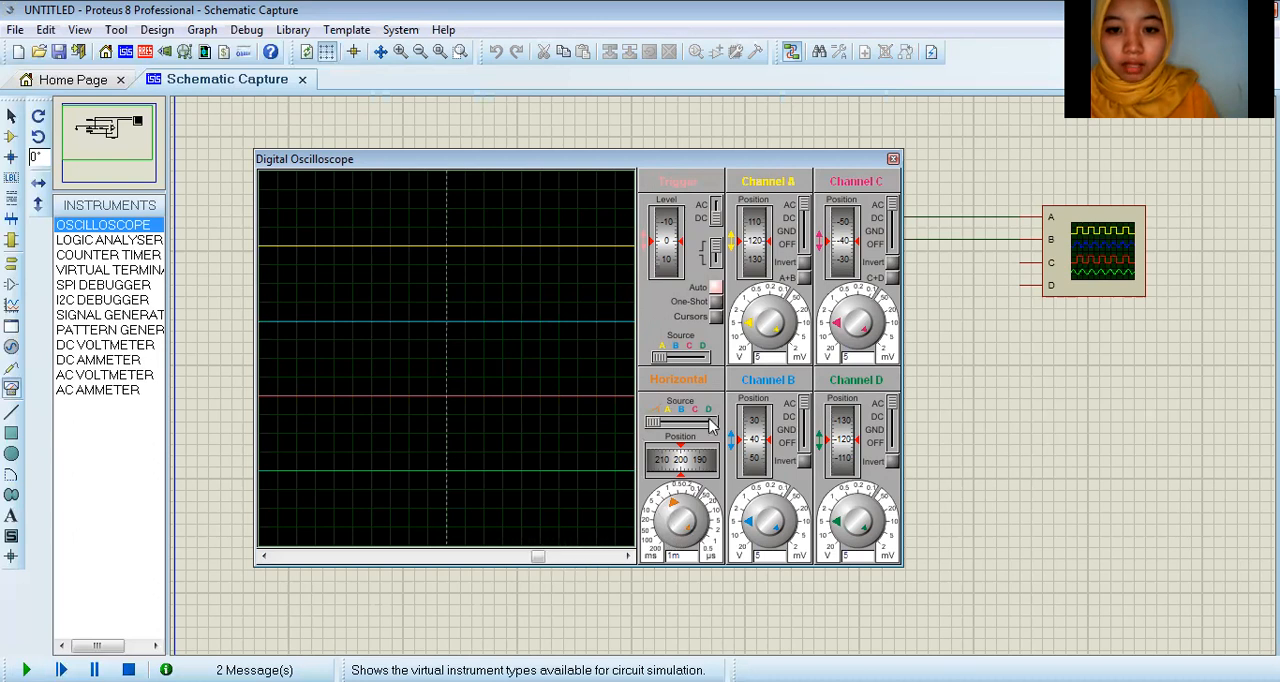
Step: Set the oscilloscope's horizontal timebase to 0.2 and channel A's vertical position to 40, matching channel B
click(673, 513)
drag(670, 508, 663, 545)
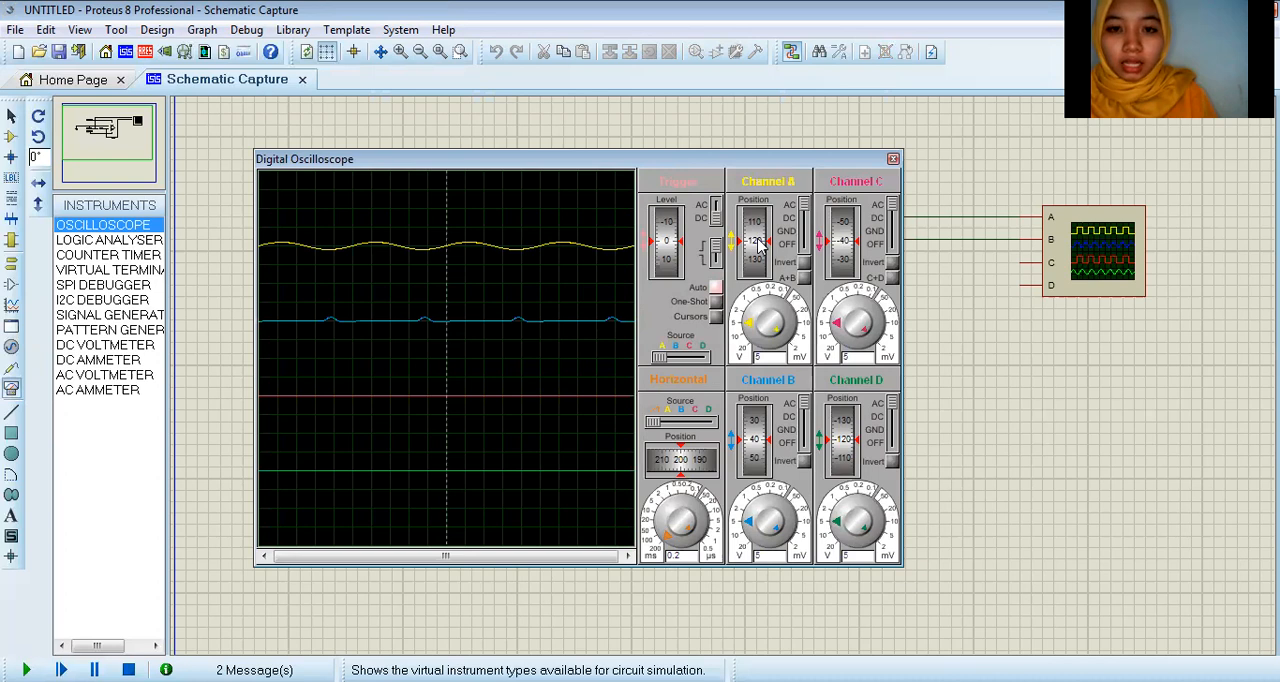
drag(760, 245, 760, 284)
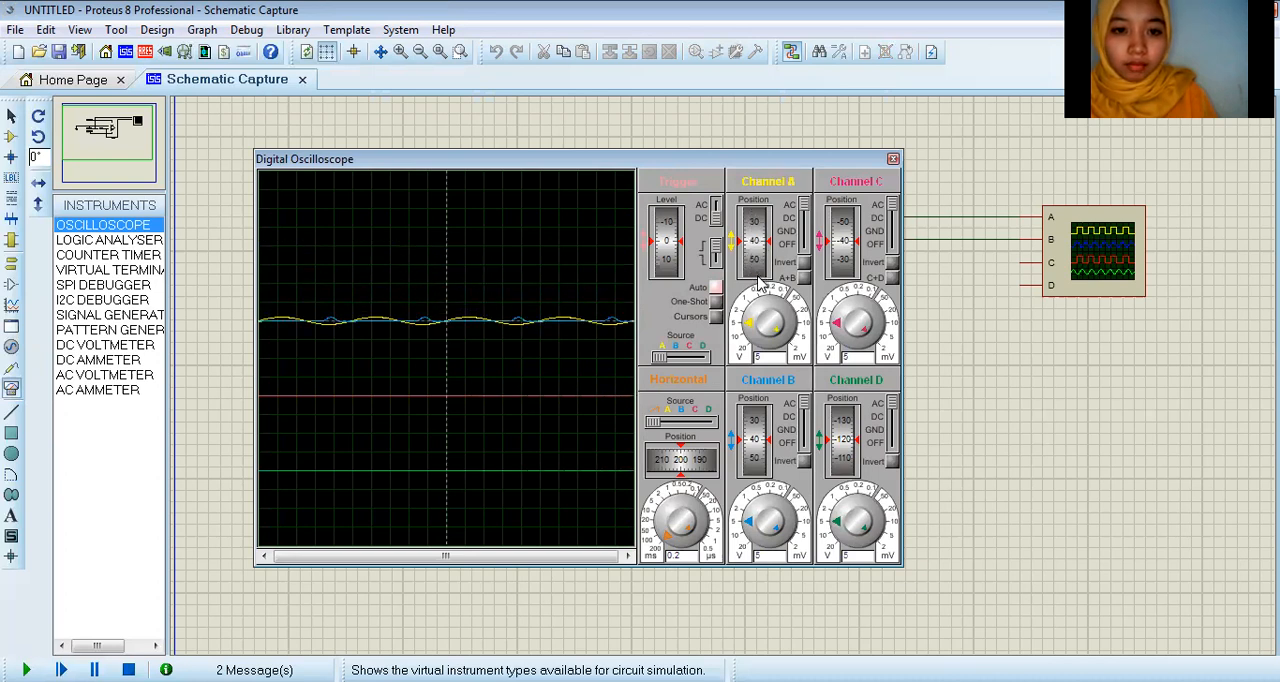
drag(756, 249, 756, 248)
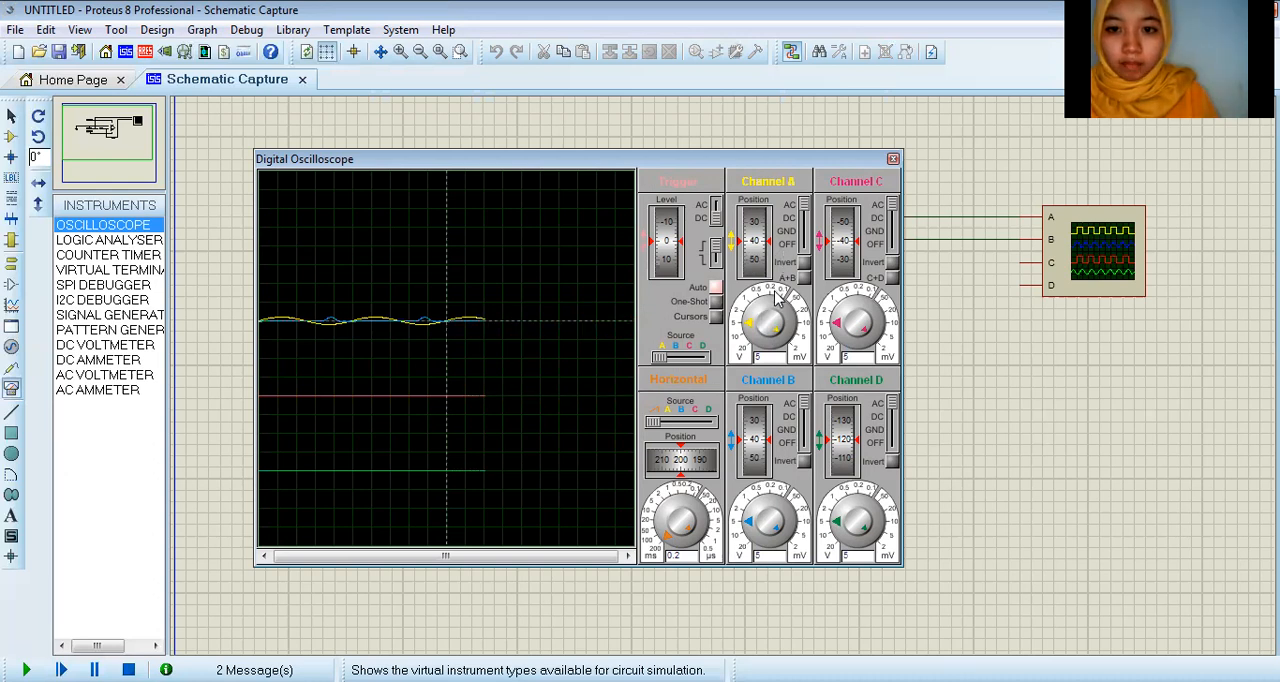
Step: Set the vertical scale of oscilloscope channels A and B to 1 V per division and move the oscilloscope window higher over the schematic
drag(749, 321, 750, 313)
click(755, 318)
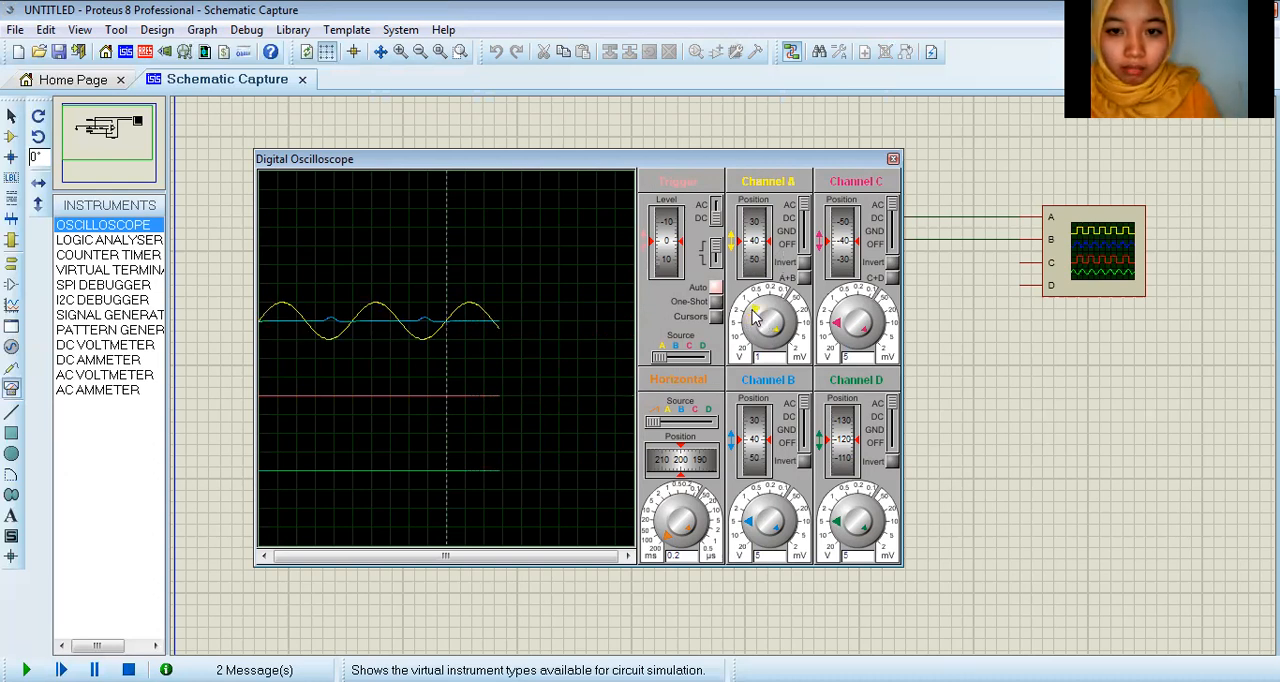
drag(750, 520, 753, 507)
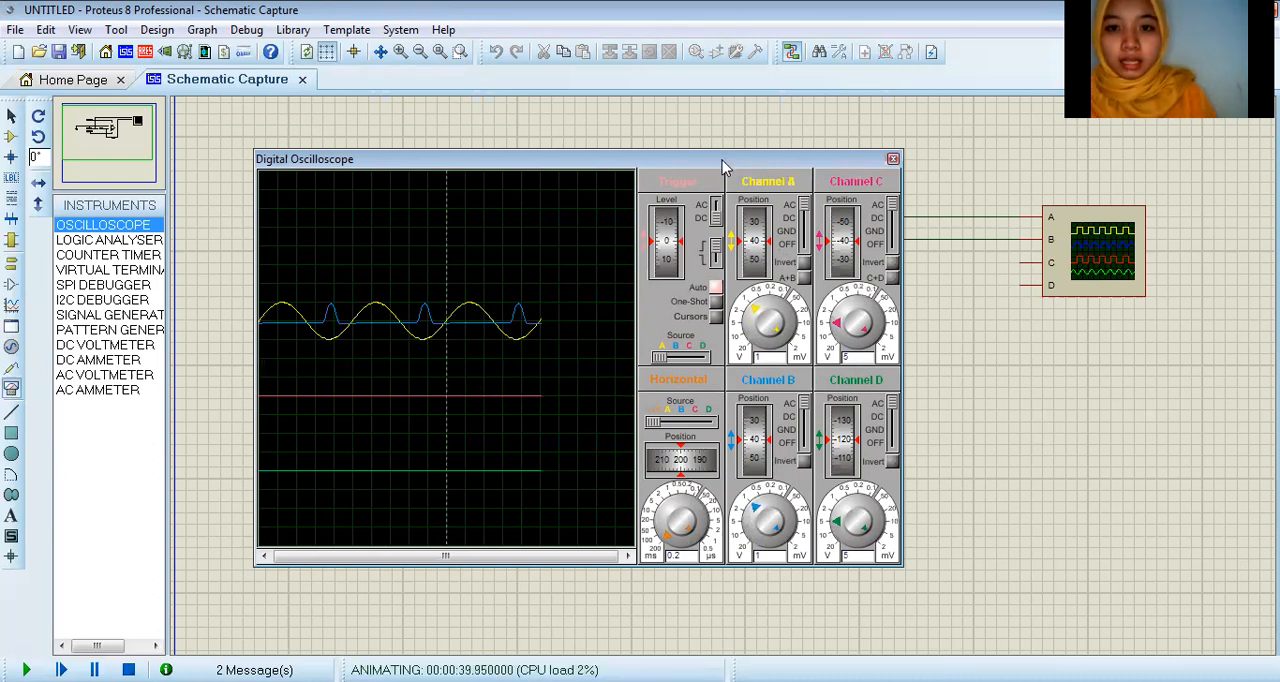
drag(722, 158, 815, 111)
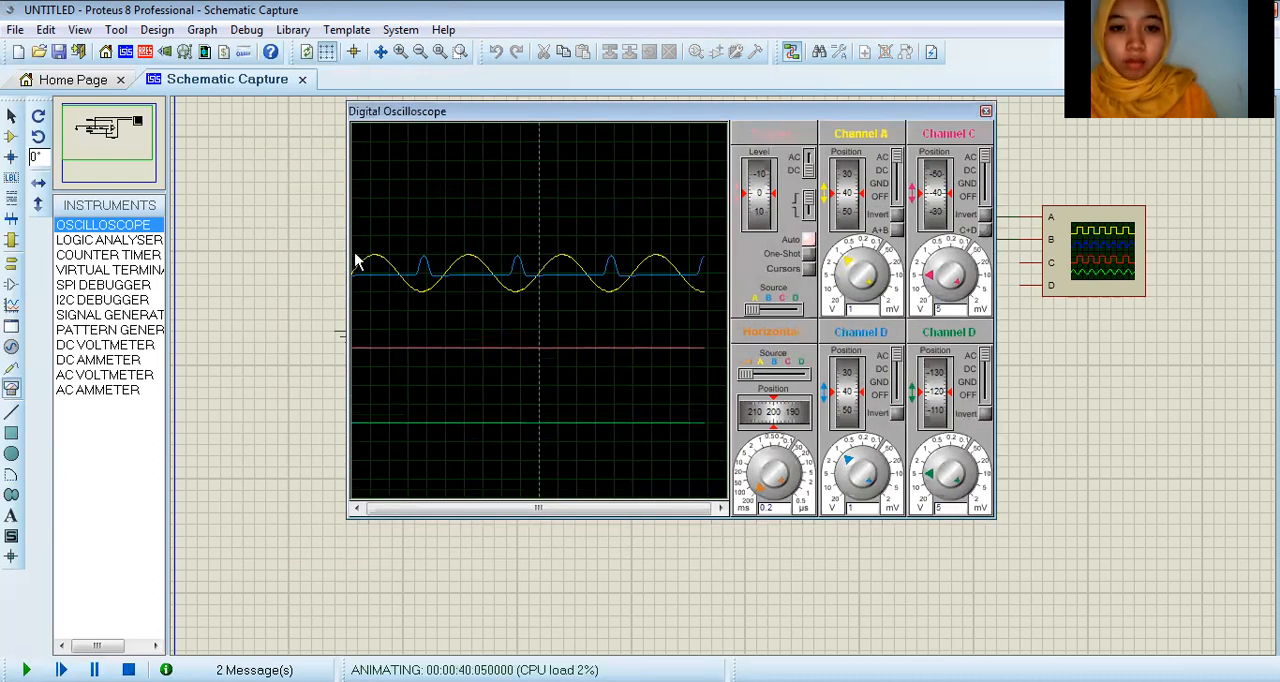